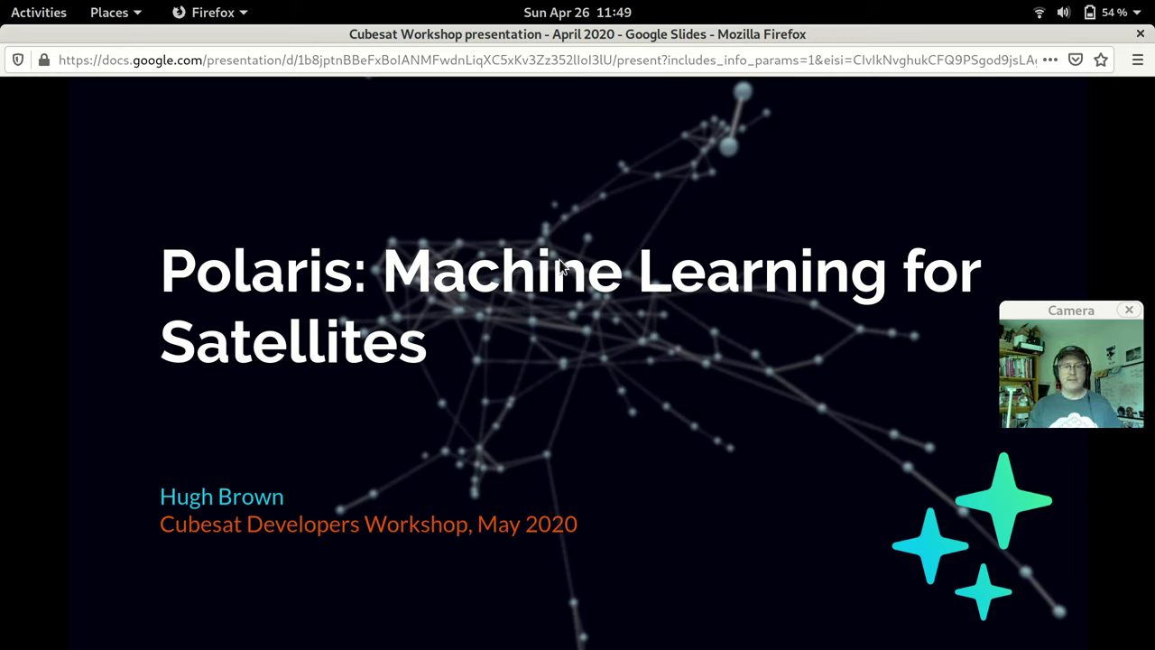
- Advance the Cubesat Workshop slideshow from the title slide to Outline
key("Right")
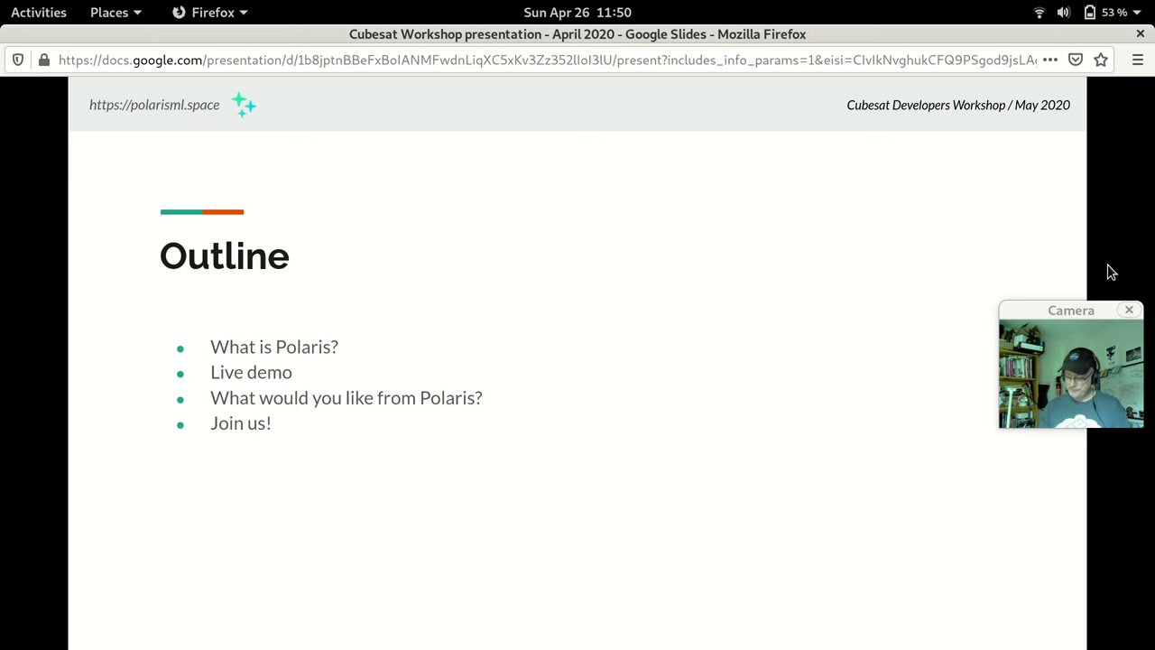
key("Right")
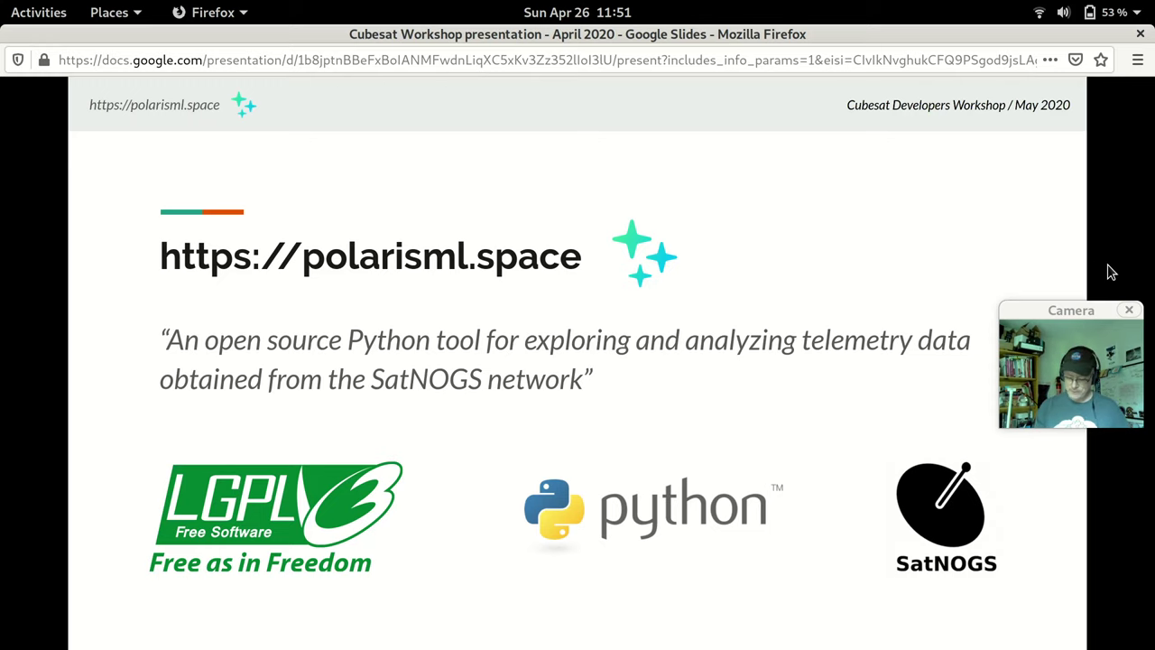
- Step through the Our goal slide to The architecture pipeline diagram
key("Right")
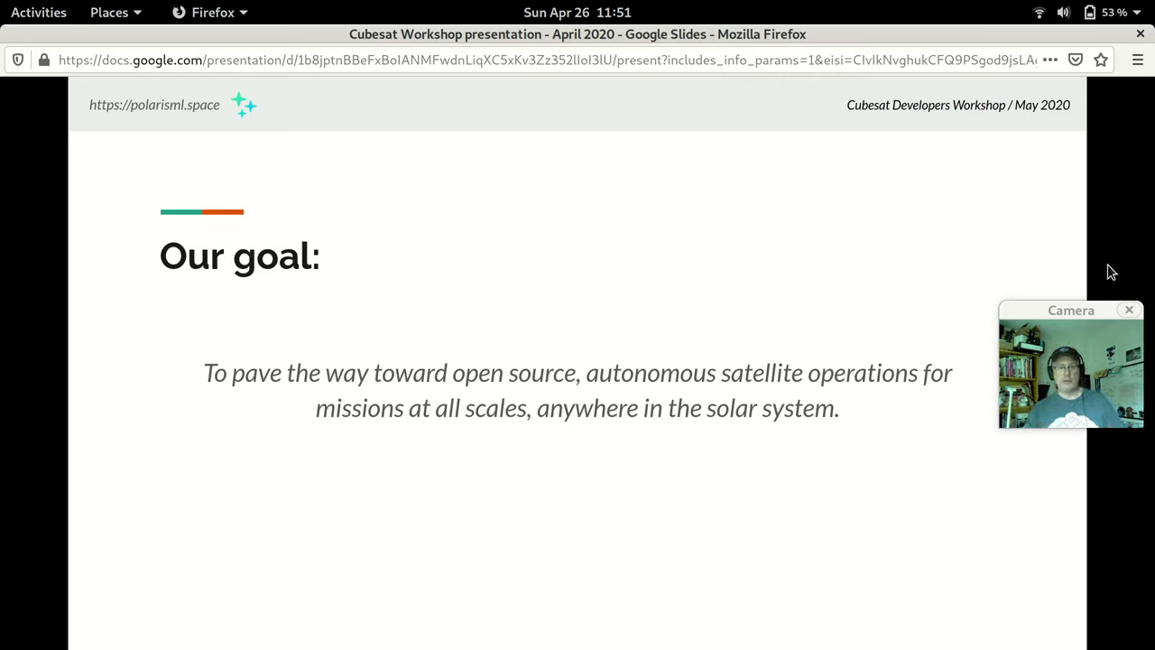
key("Right")
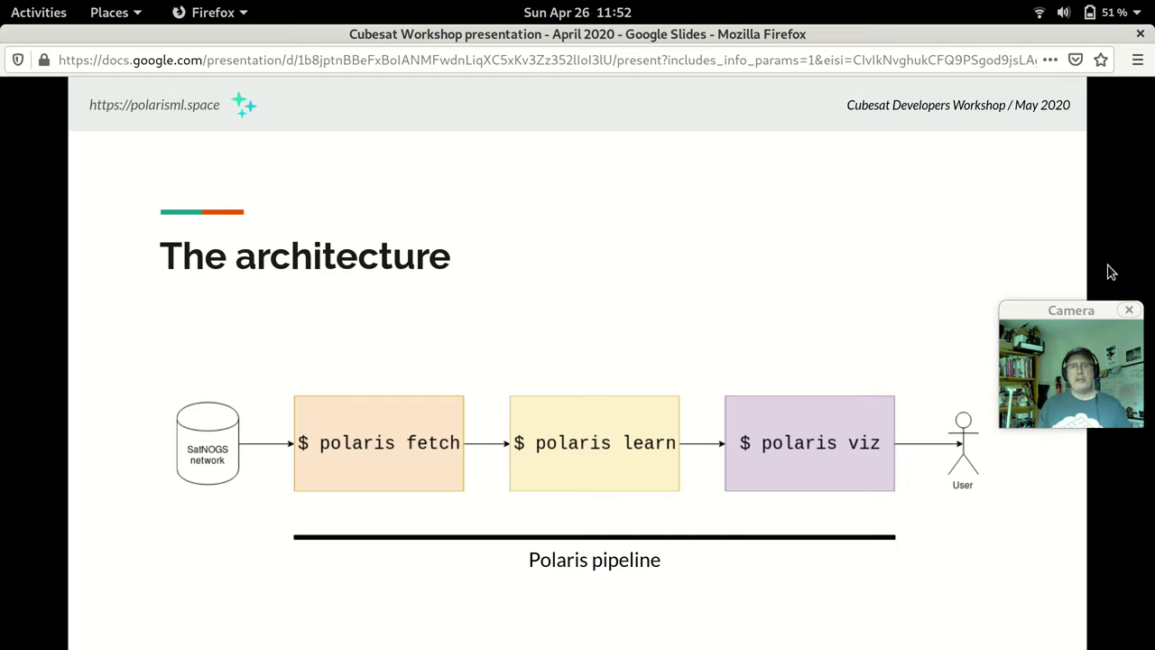
- Advance to the polaris fetch slide on decoding and normalizing SatNOGS telemetry
key("Right")
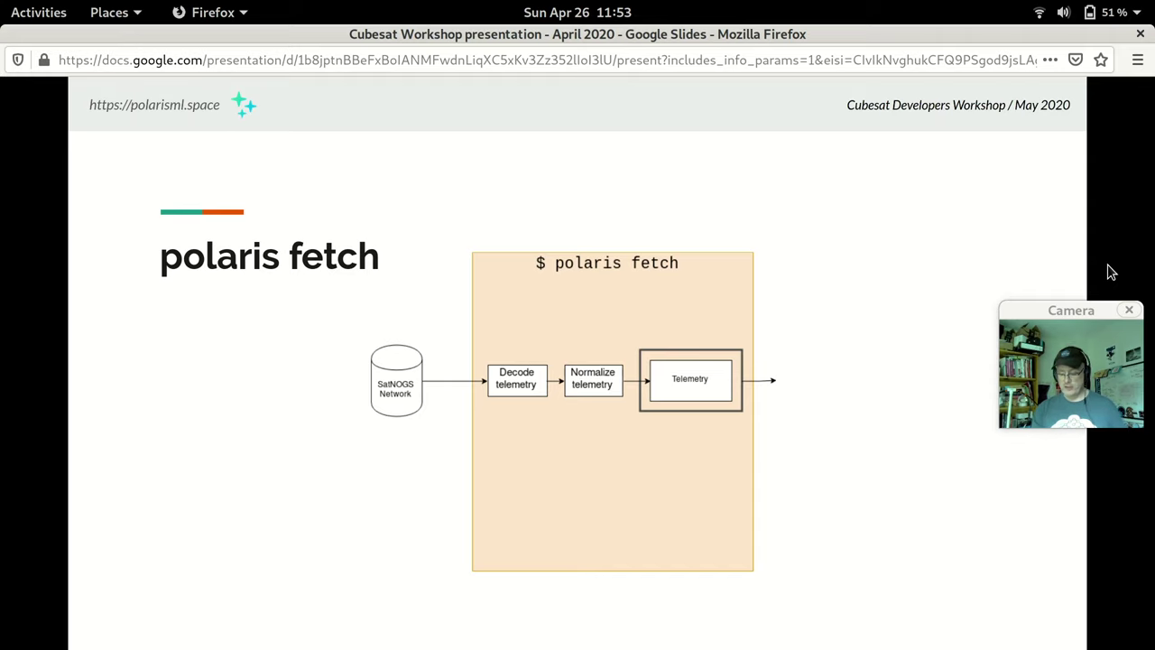
- Advance to the polaris learn slide with its feature-engineering diagram
key("Right")
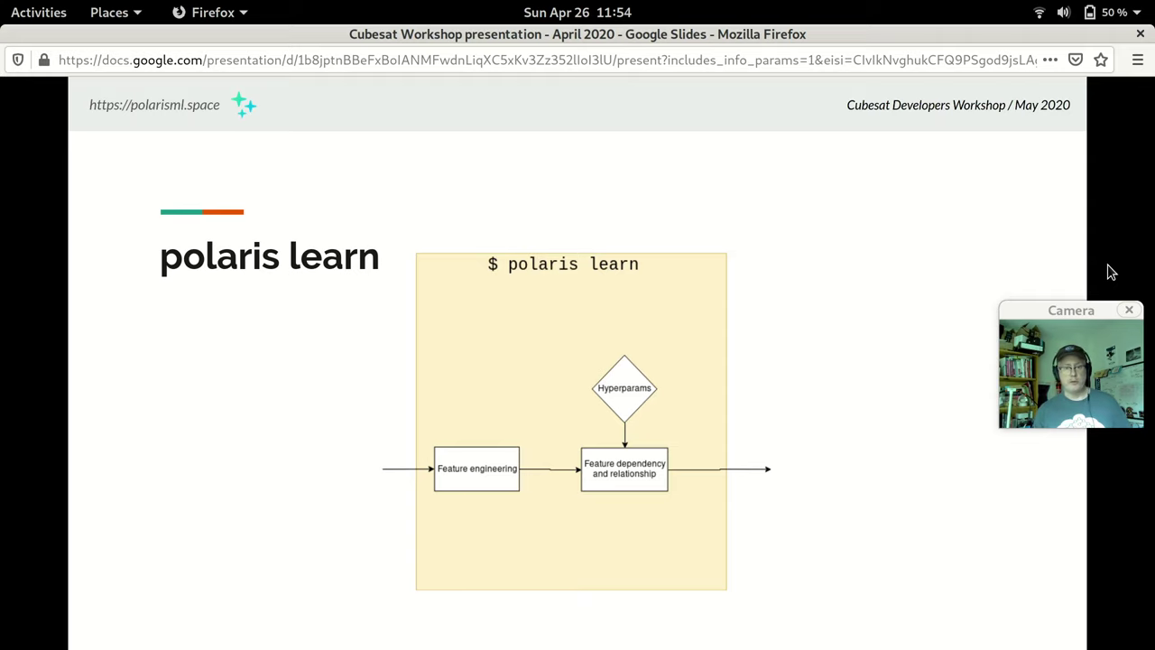
- Step past polaris viz to the Demo: LightSail-2 telemetry analysis slide
key("Right")
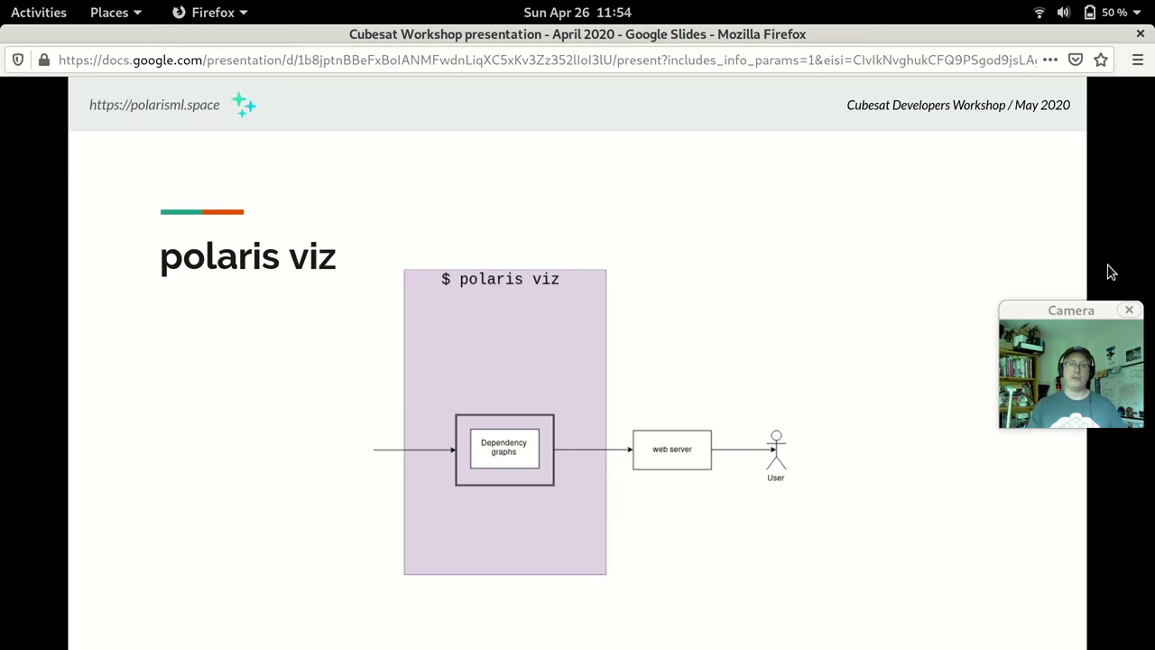
key("Right")
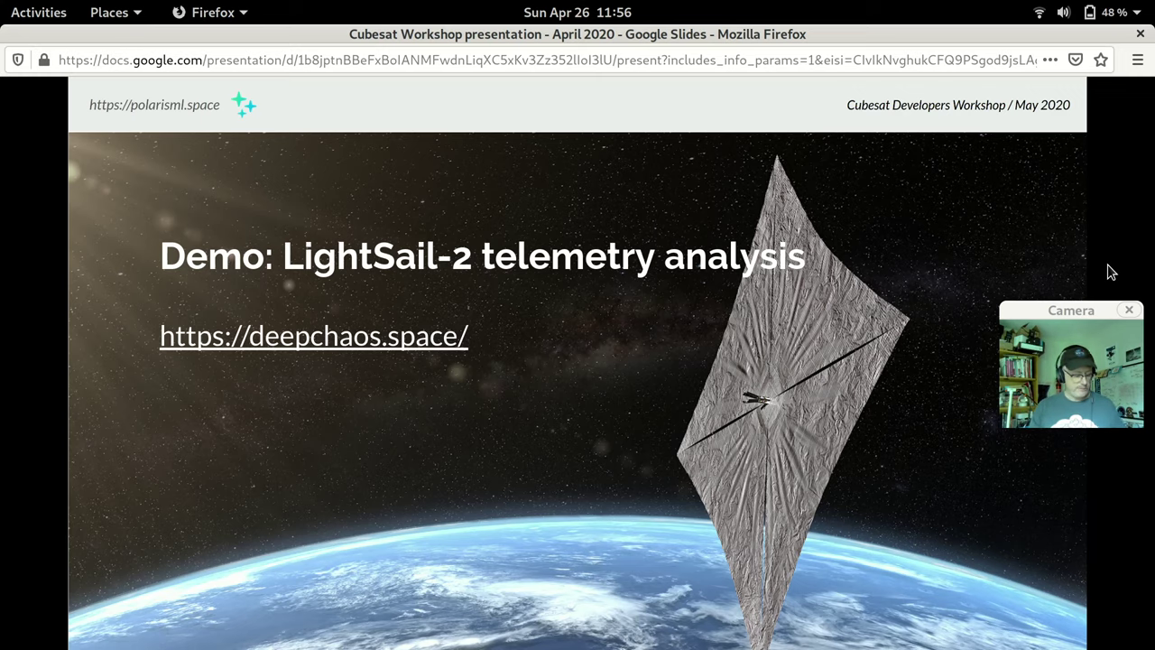
- Exit the full-screen slideshow back to the Cubesat Workshop deck editor
key("alt+grave")
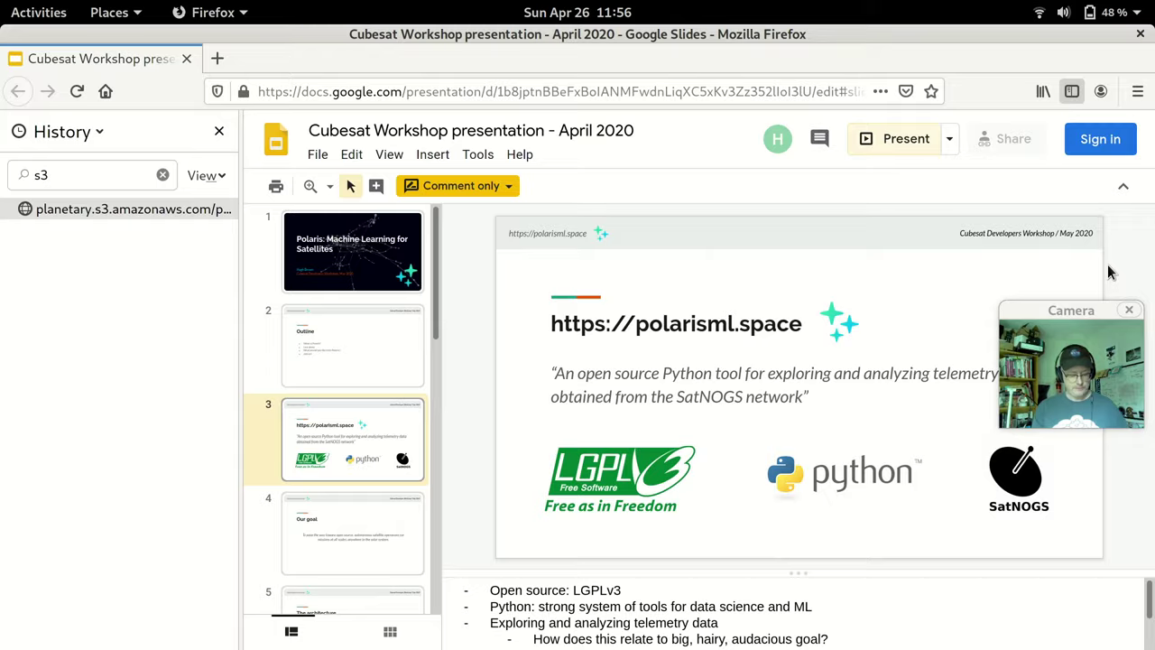
- Load deepchaos.space in a new Firefox tab and close the History sidebar
key("ctrl+t")
type("deepchaos.sp")
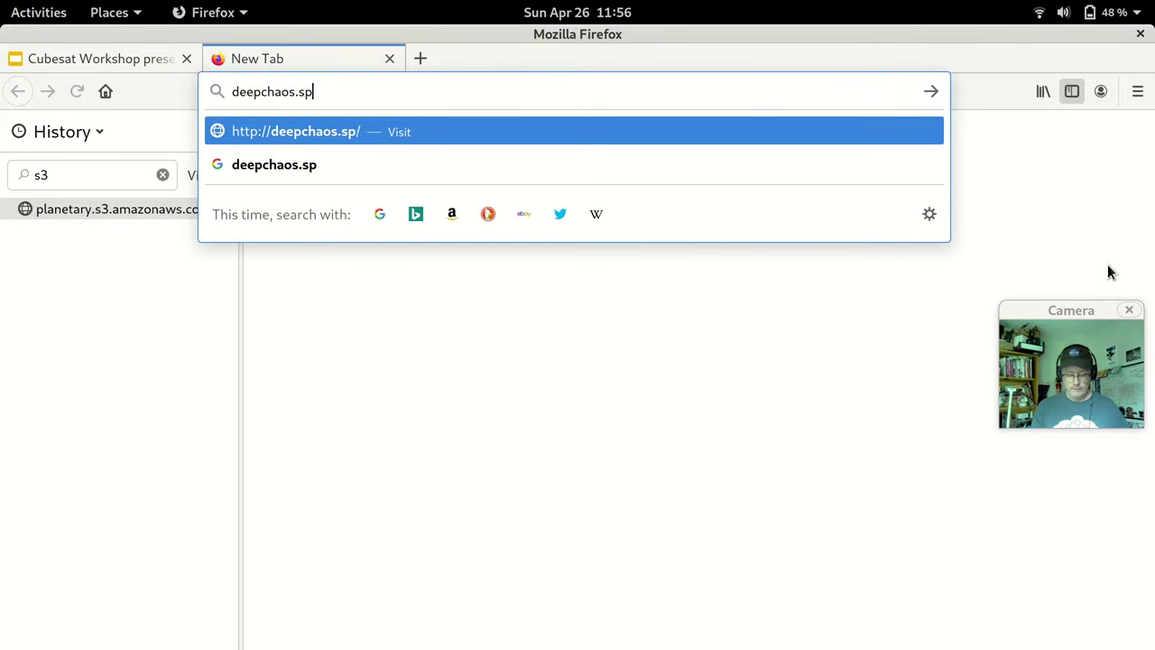
type("ace")
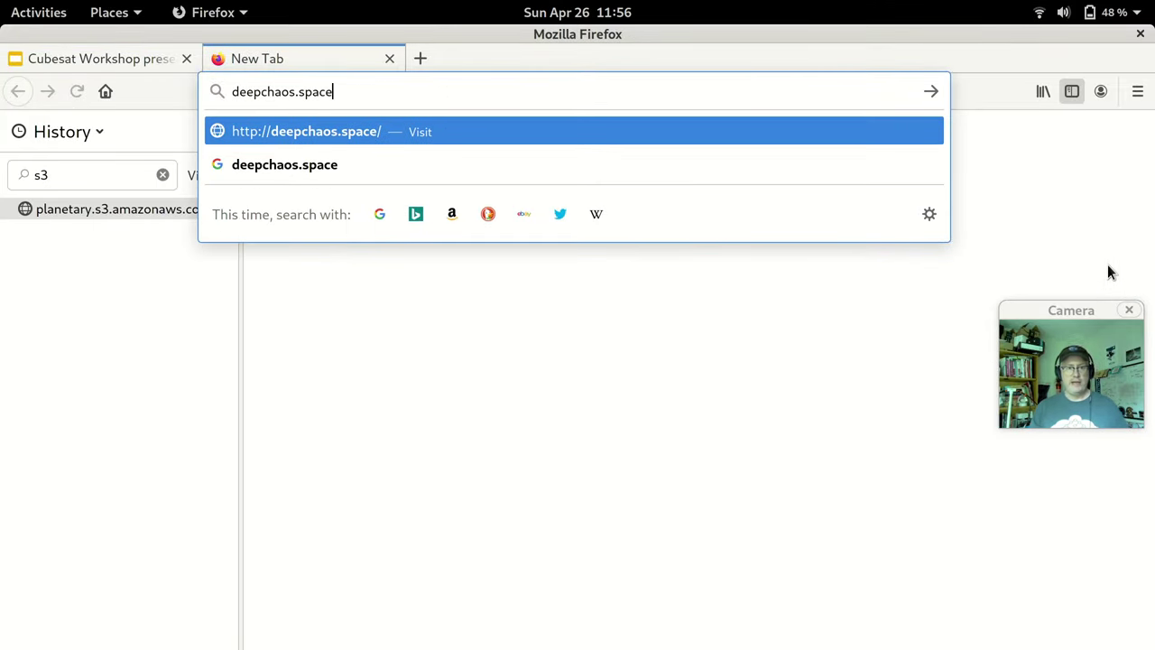
key("Return")
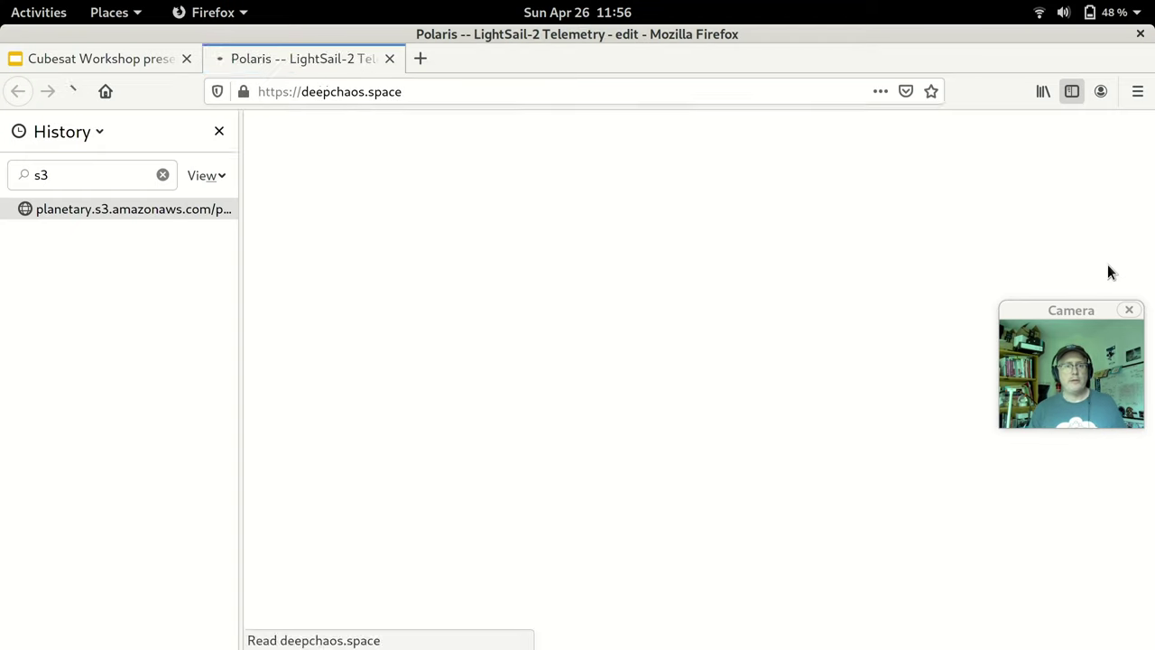
left_click(218, 131)
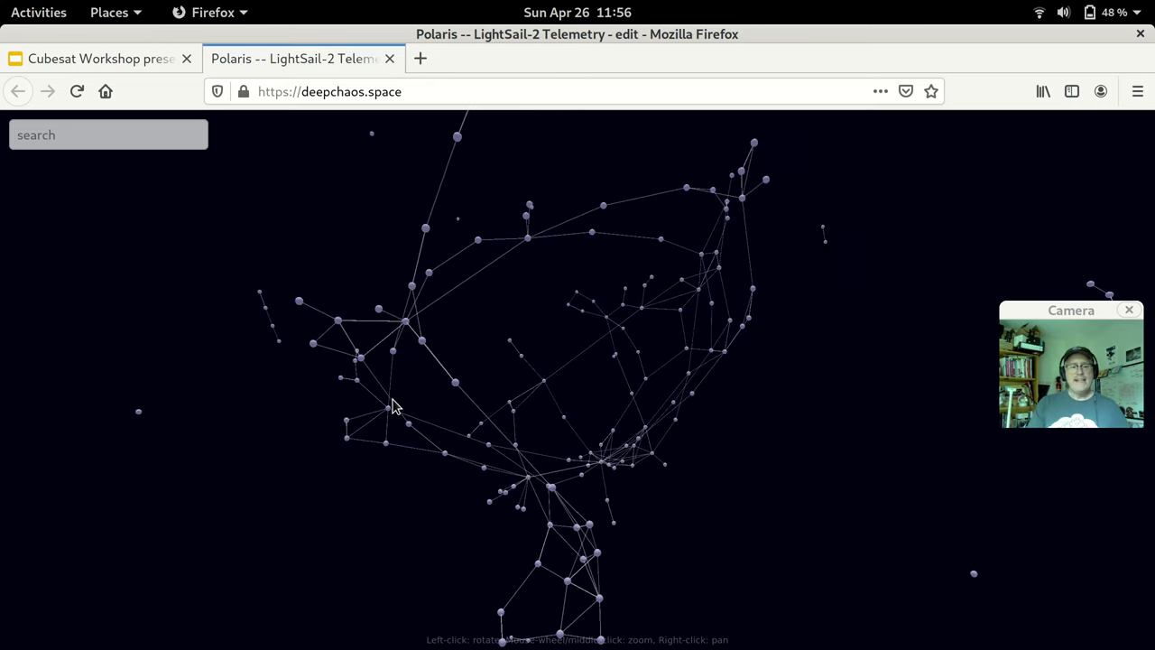
- Rotate and zoom the LightSail-2 dependency graph from several angles, ending at fivev_plpwrcurr:0
mouse_move(393, 406)
left_mouse_down()
mouse_move(569, 528)
mouse_move(763, 402)
mouse_move(804, 319)
mouse_move(791, 271)
mouse_move(733, 223)
mouse_move(637, 364)
mouse_move(485, 451)
mouse_move(582, 534)
mouse_move(766, 626)
mouse_move(778, 646)
left_mouse_up()
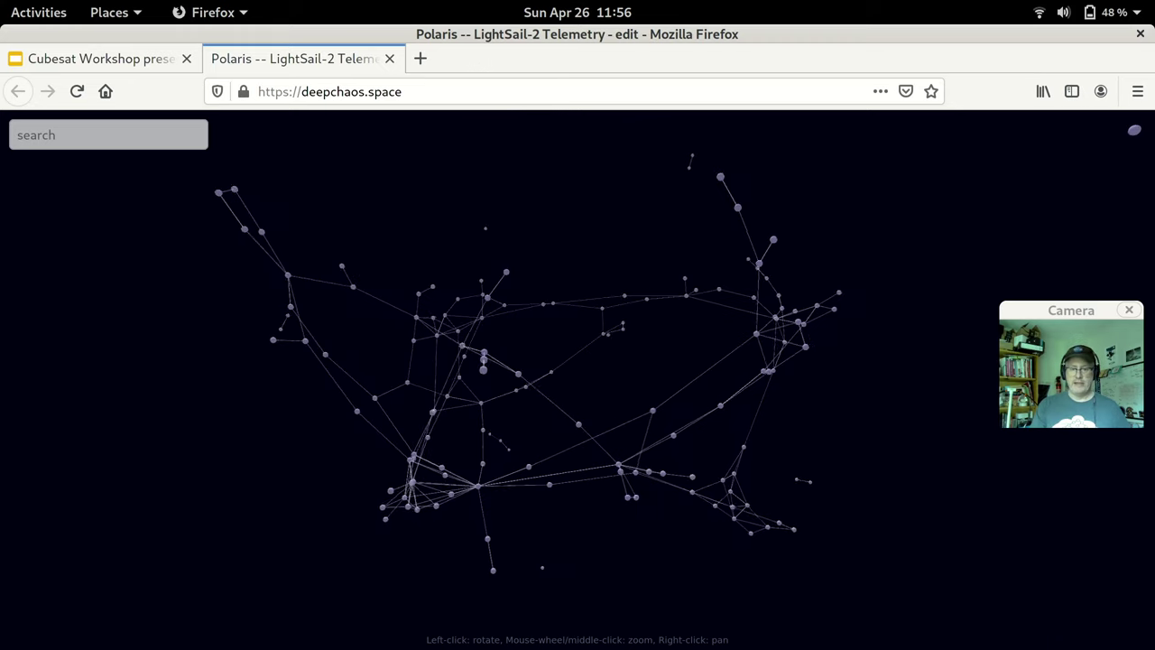
left_click_drag(508, 425, 589, 534)
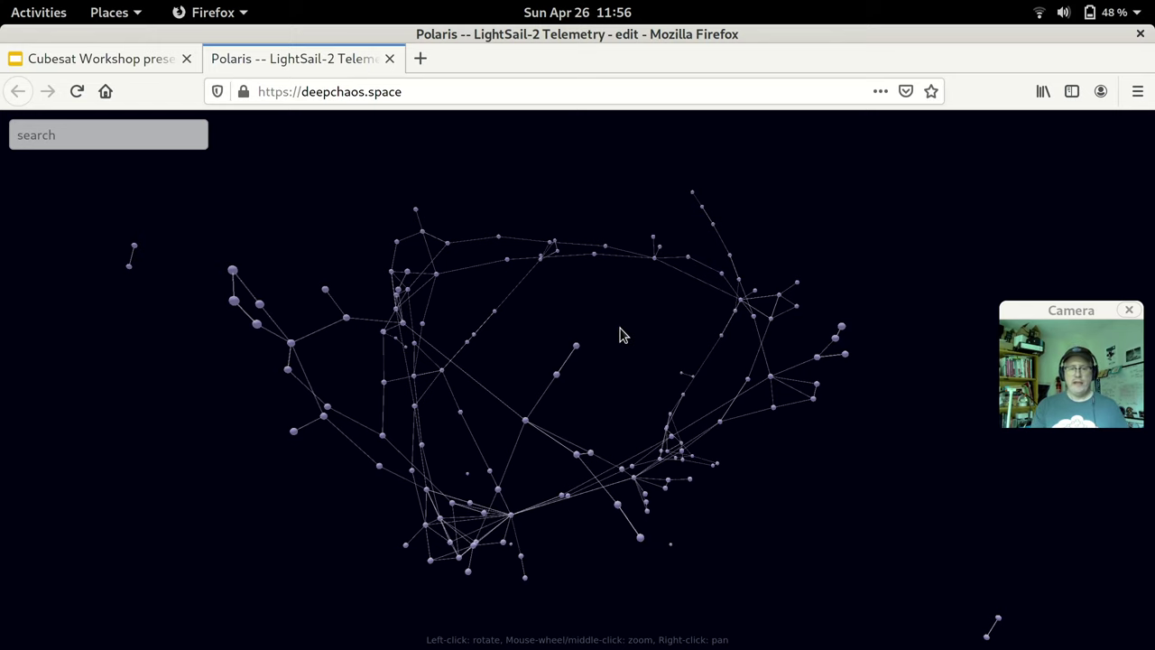
mouse_move(635, 300)
left_mouse_down()
mouse_move(386, 379)
mouse_move(322, 181)
mouse_move(319, 325)
mouse_move(628, 507)
mouse_move(701, 451)
mouse_move(740, 315)
mouse_move(674, 232)
mouse_move(477, 290)
mouse_move(477, 310)
mouse_move(492, 276)
mouse_move(785, 366)
left_mouse_up()
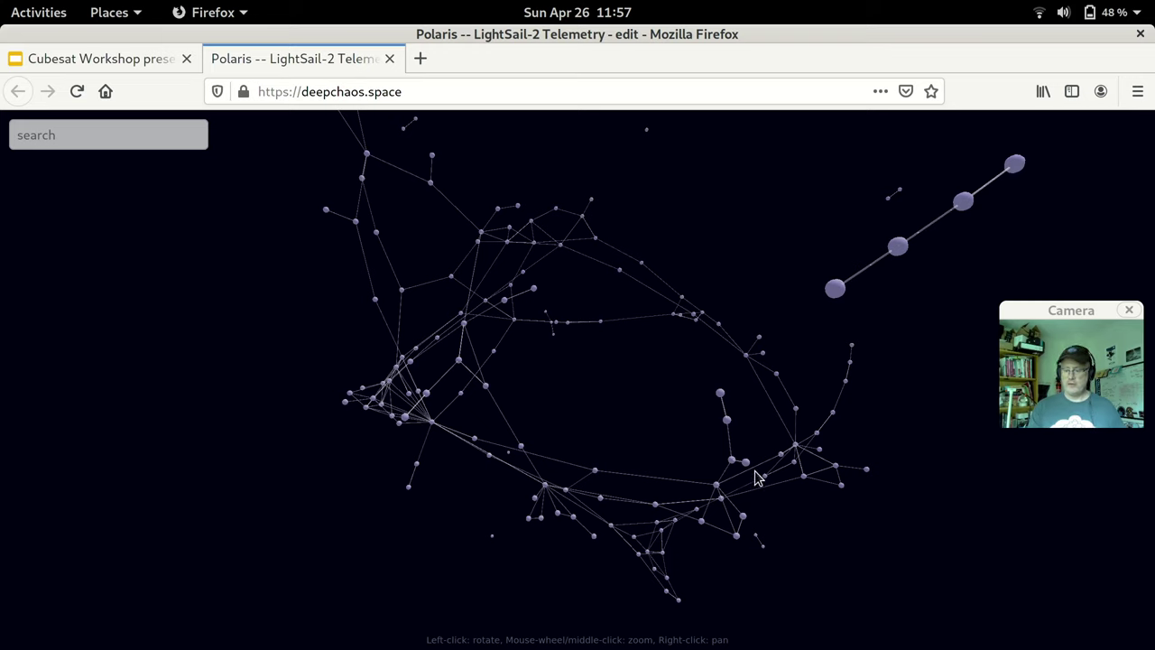
scroll(754, 481, "up", 5)
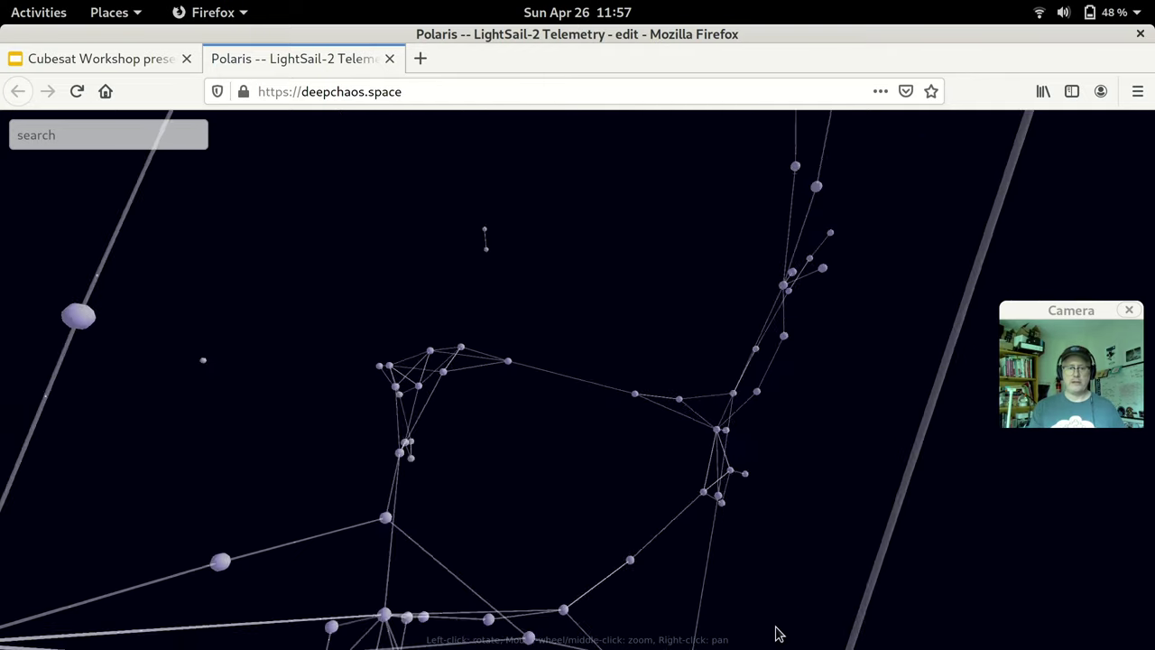
left_click_drag(492, 416, 892, 436)
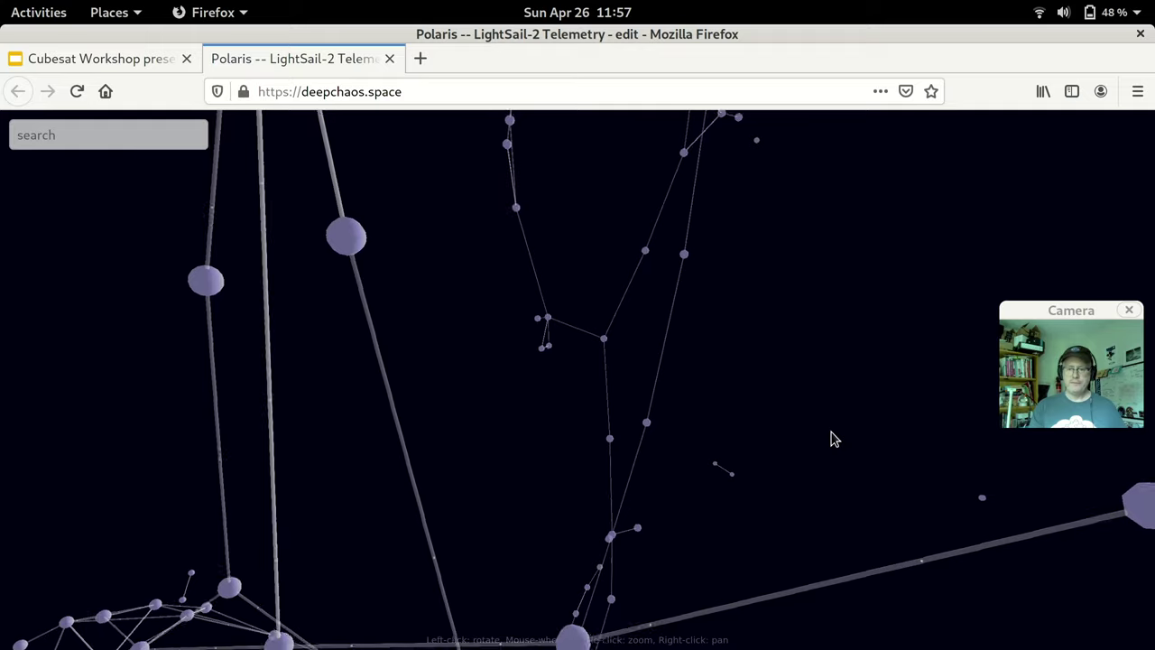
scroll(805, 454, "down", 5)
mouse_move(758, 447)
left_mouse_down()
mouse_move(679, 395)
mouse_move(502, 362)
mouse_move(514, 291)
mouse_move(500, 413)
mouse_move(539, 415)
left_mouse_up()
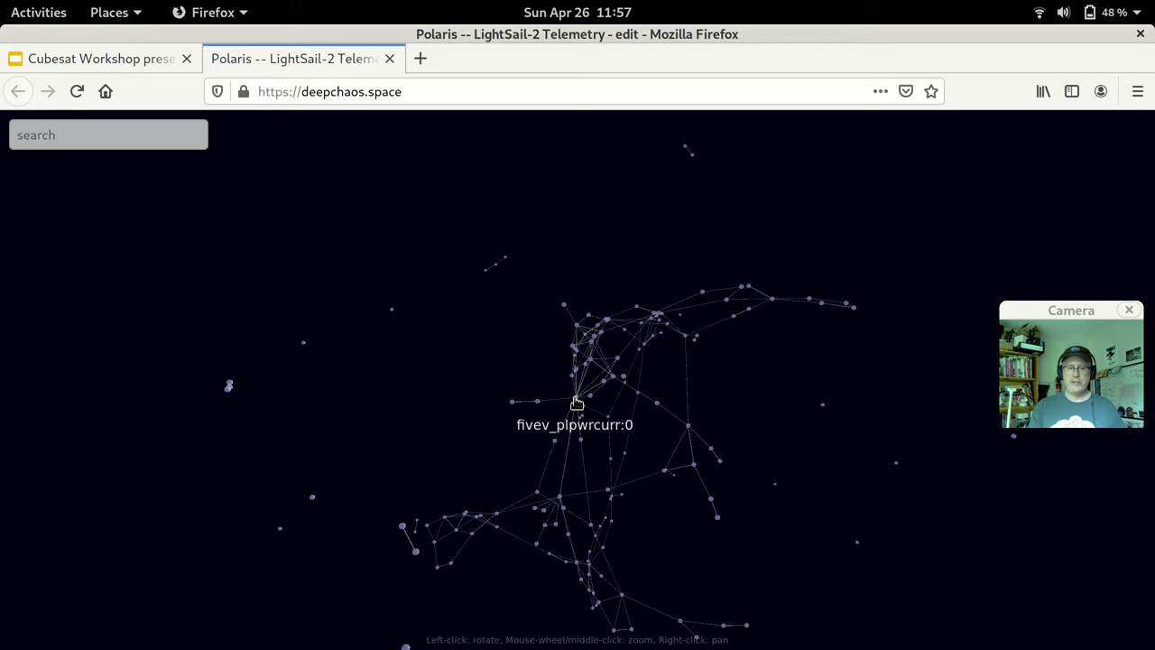
- Select the fivev_plpwrcurr node, then orbit, pan and zoom in around it
left_click(578, 402)
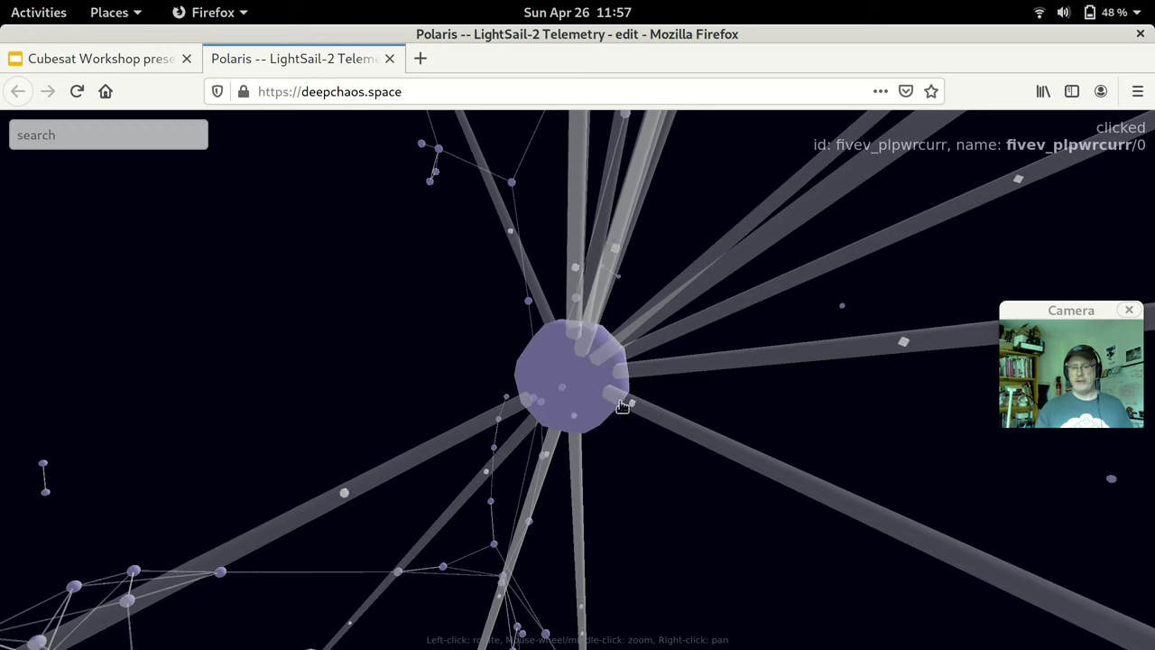
mouse_move(393, 467)
left_mouse_down()
mouse_move(677, 599)
mouse_move(460, 553)
left_mouse_up()
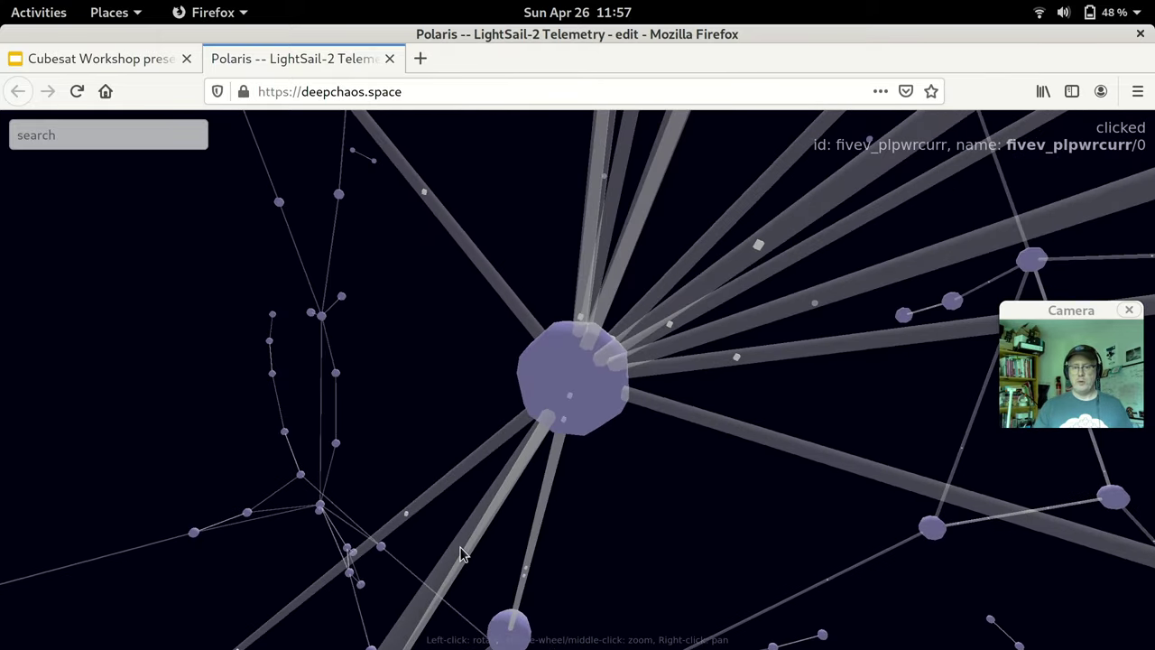
left_click_drag(460, 553, 450, 516)
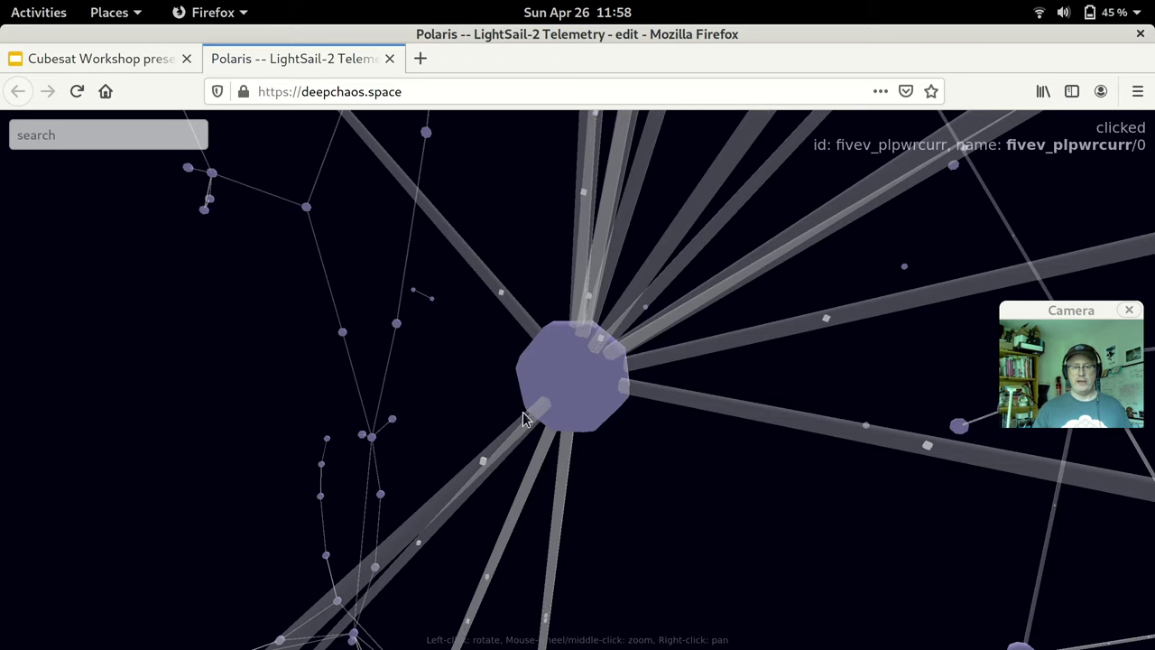
left_click_drag(557, 400, 635, 406)
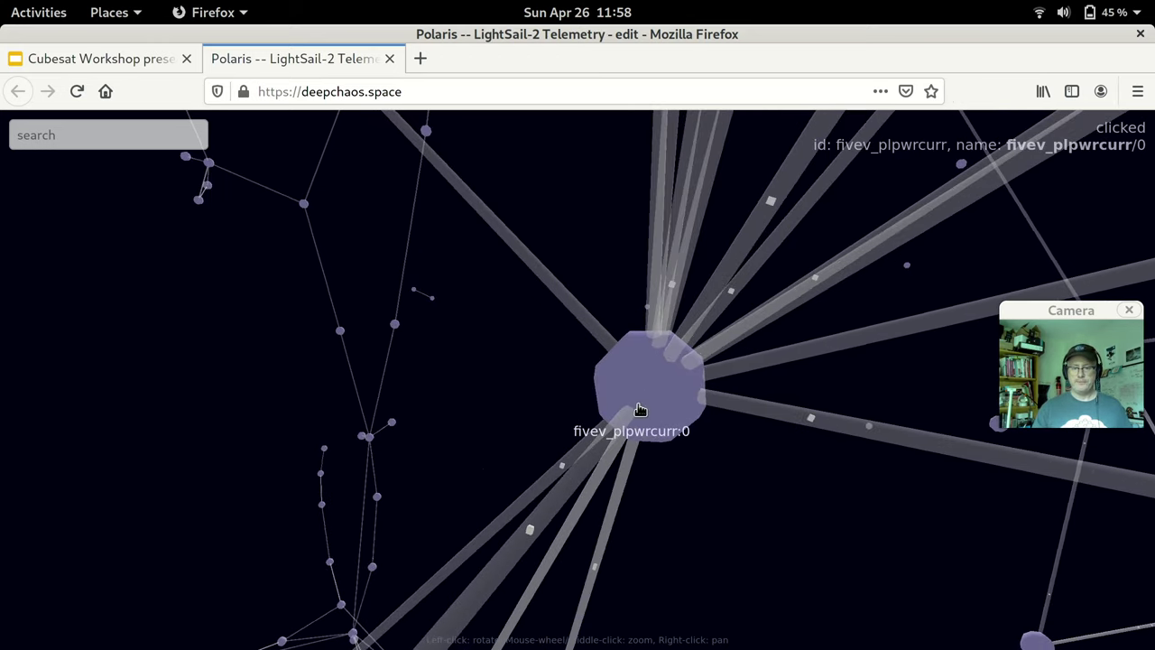
left_click_drag(479, 485, 605, 553)
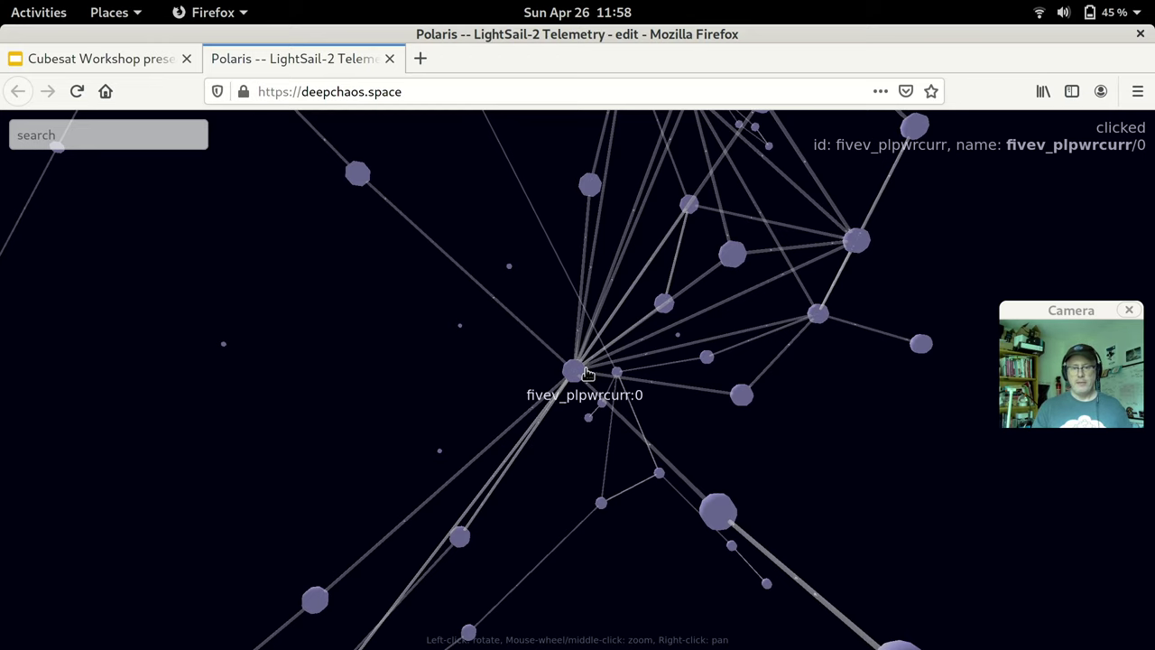
scroll(579, 317, "up", 3)
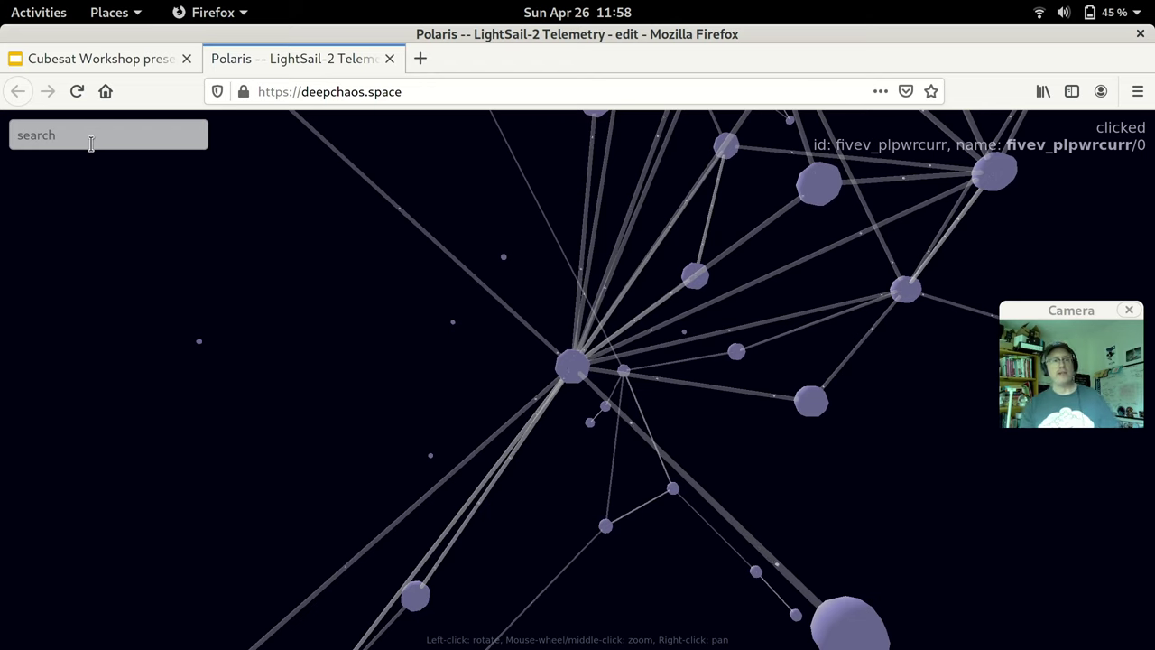
- Search the graph for 'datafree' and jump to the datafree:datafree/0 node
left_click(90, 141)
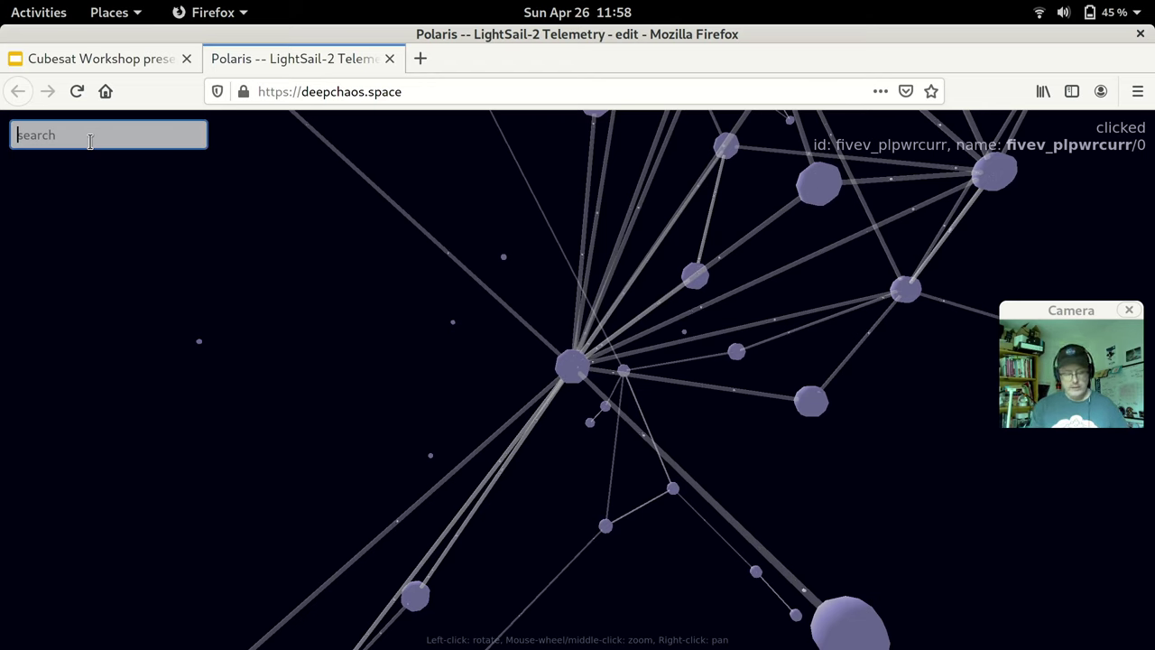
type("data")
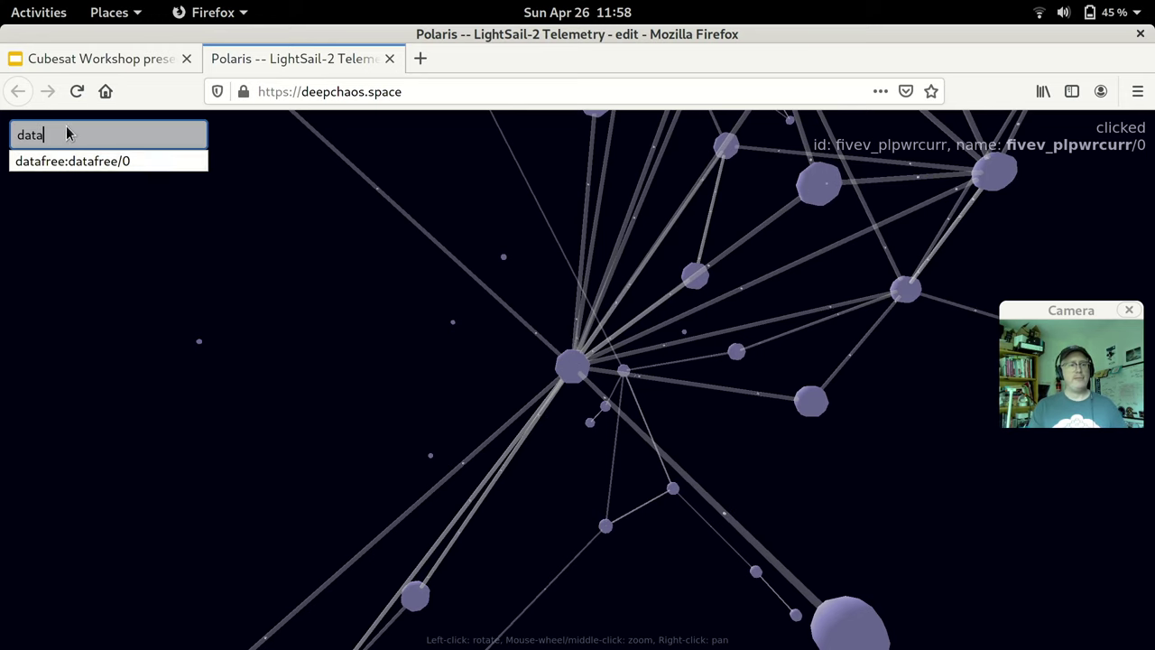
left_click(62, 135)
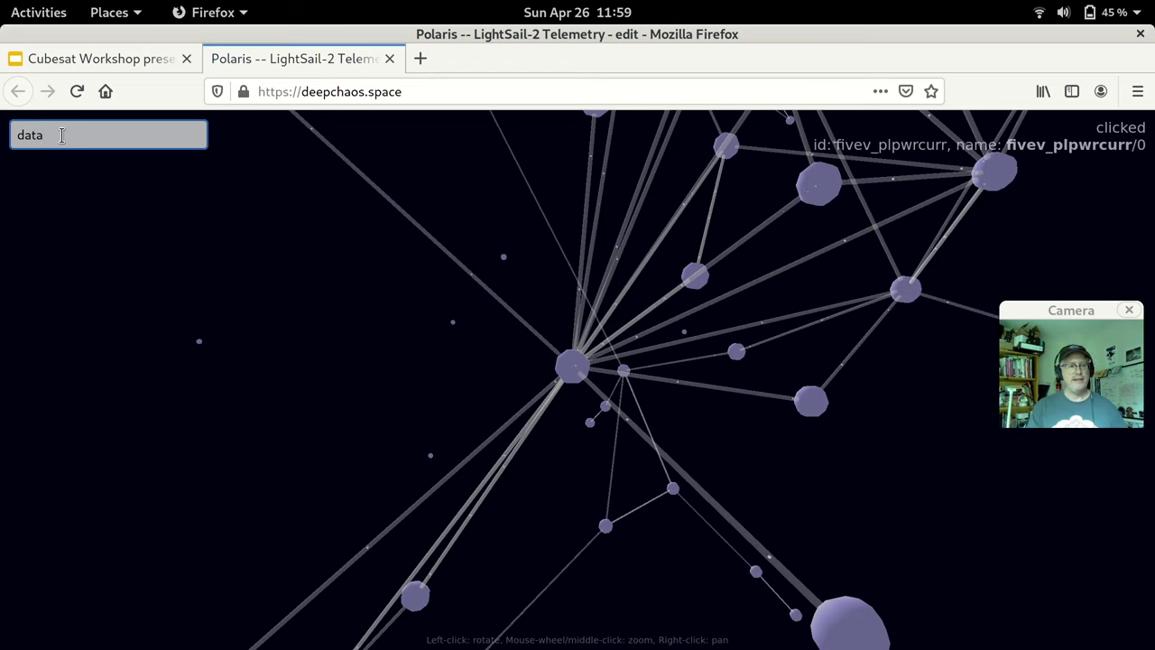
type("fre")
key("Down")
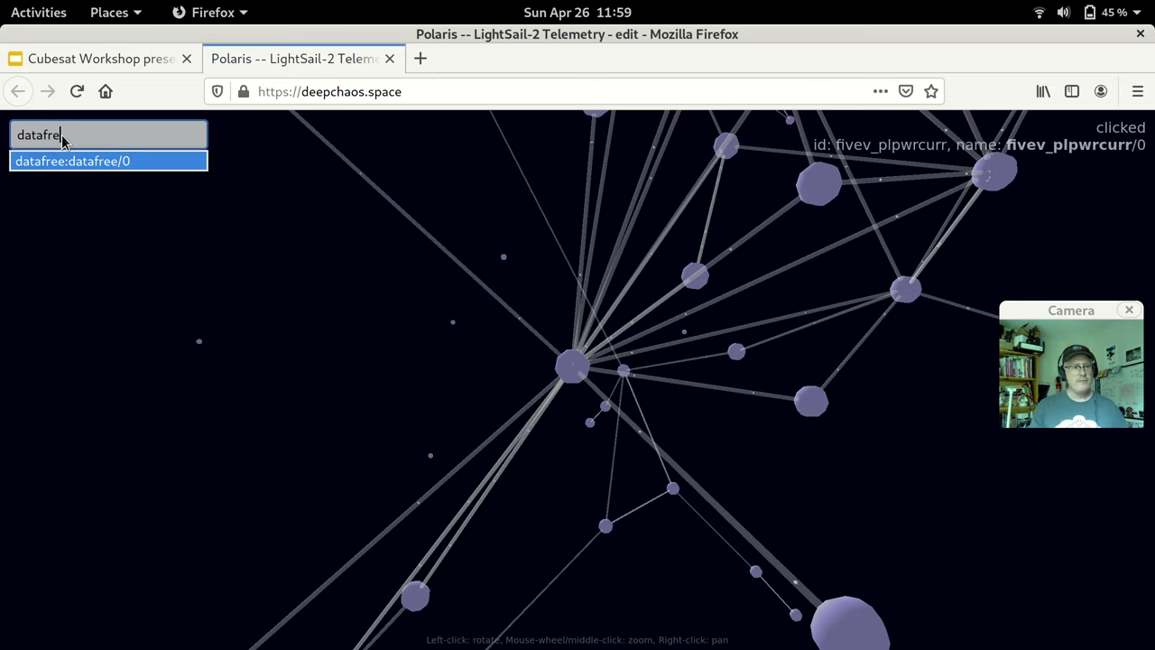
key("Return")
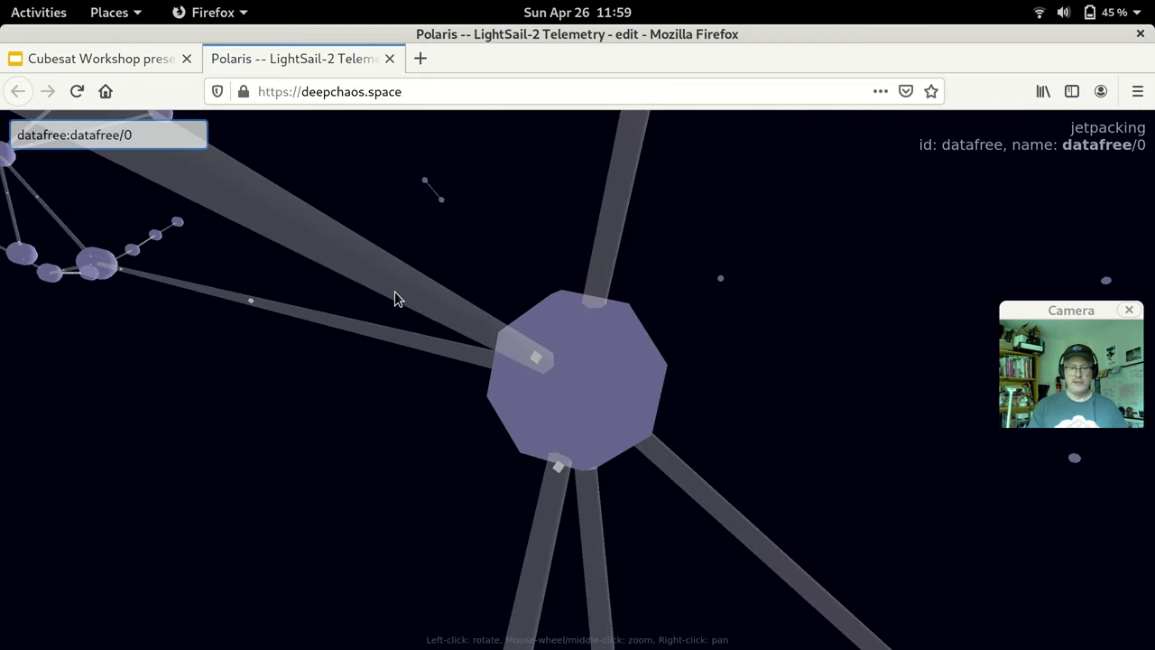
- Select the datafree node, then orbit and zoom to survey its surrounding telemetry nodes
left_click(582, 402)
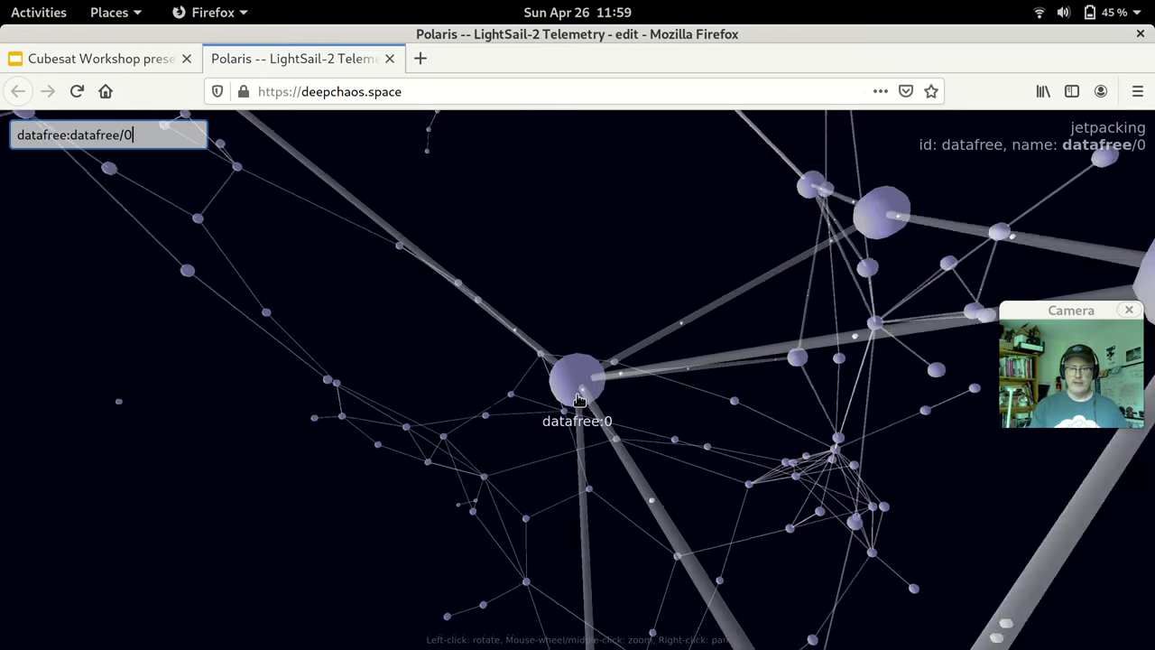
left_click_drag(579, 399, 681, 408)
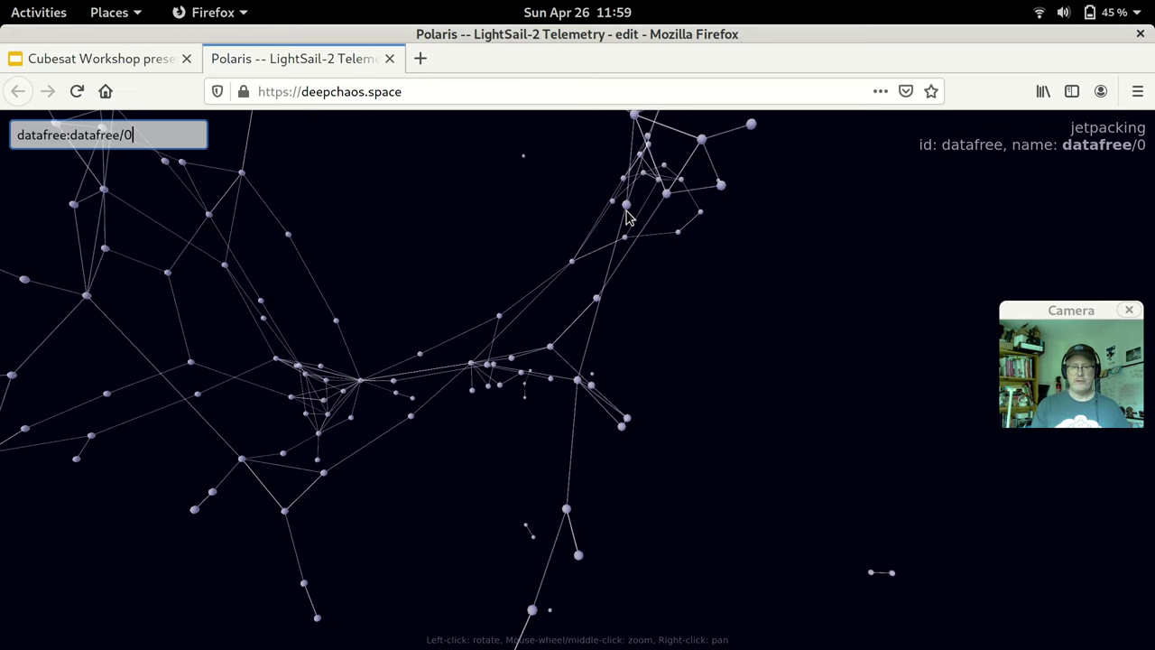
scroll(749, 410, "up", 2)
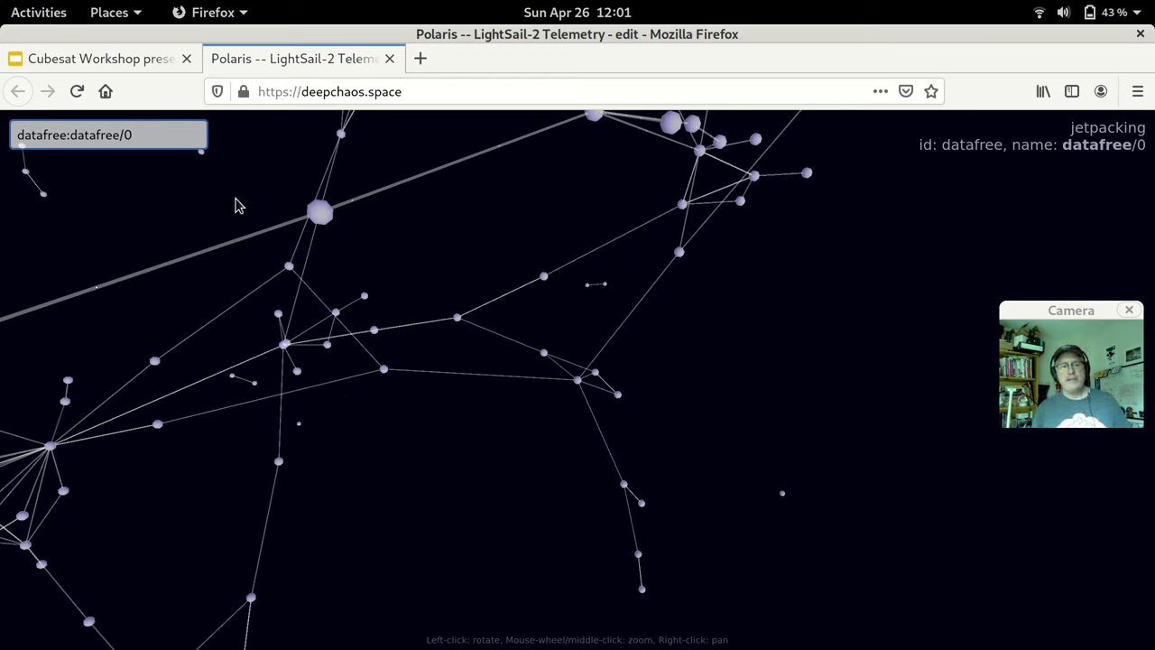
- Trim the search entry back to 'datafree' and highlight the matching nodes
double_click(158, 136)
left_click(163, 140)
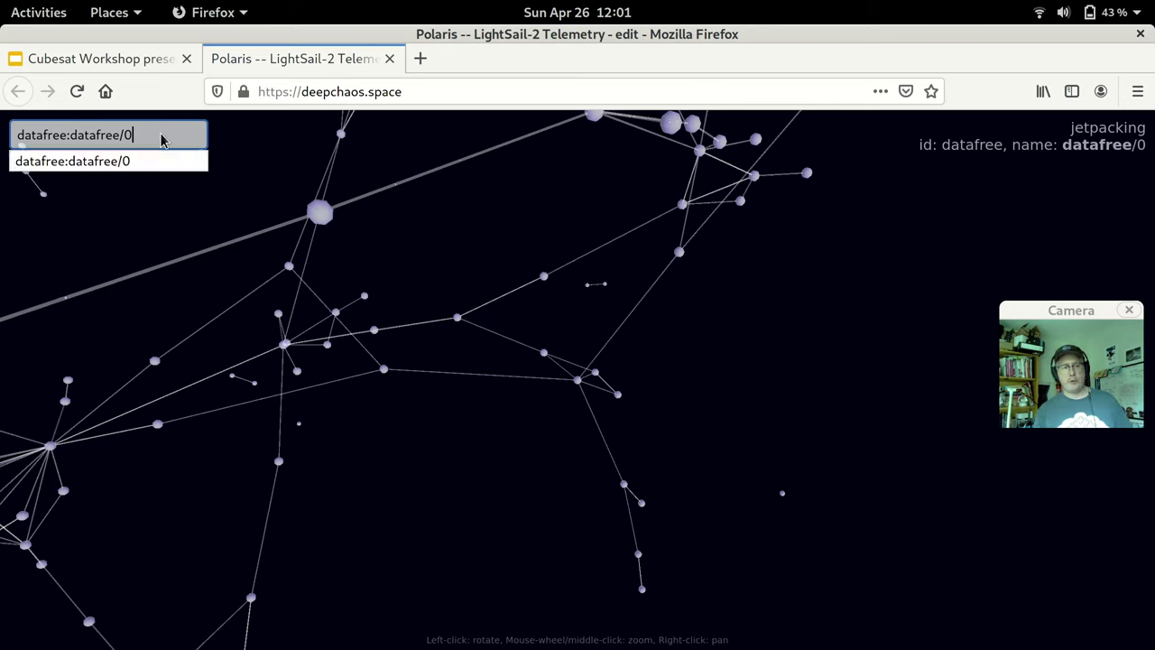
key("BackSpace")
key("BackSpace")
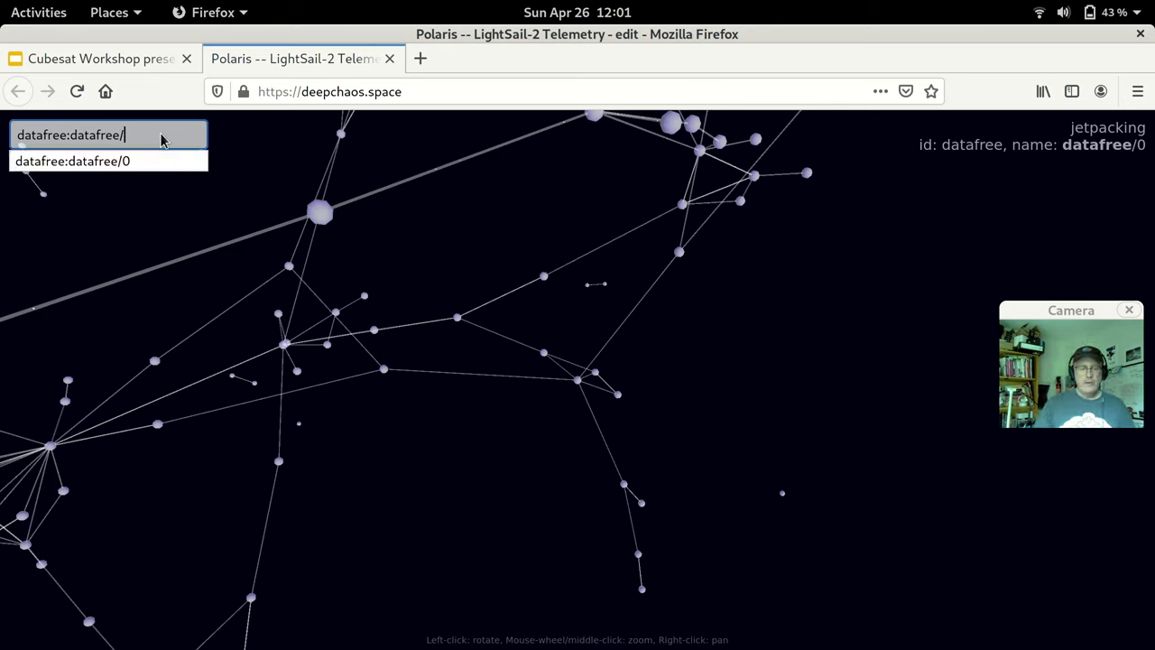
key("BackSpace")
key("BackSpace")
key("BackSpace")
key("BackSpace")
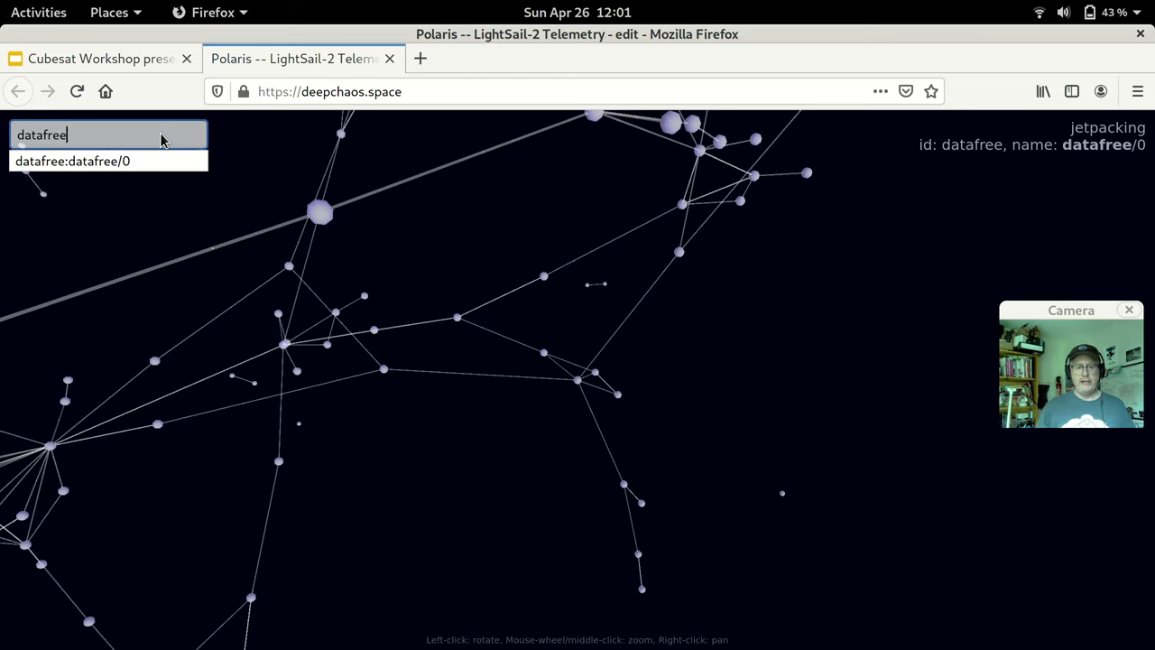
key("Return")
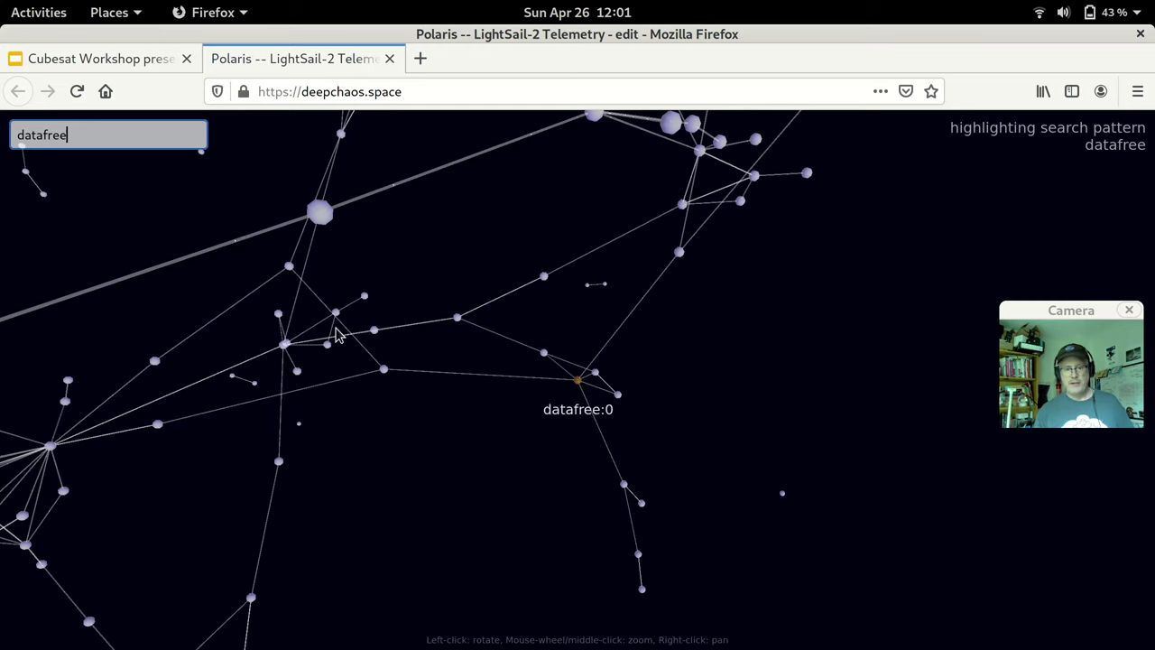
- Replace the search with 'mag' to highlight all mag nodes in red
left_click(85, 129)
left_click(86, 134)
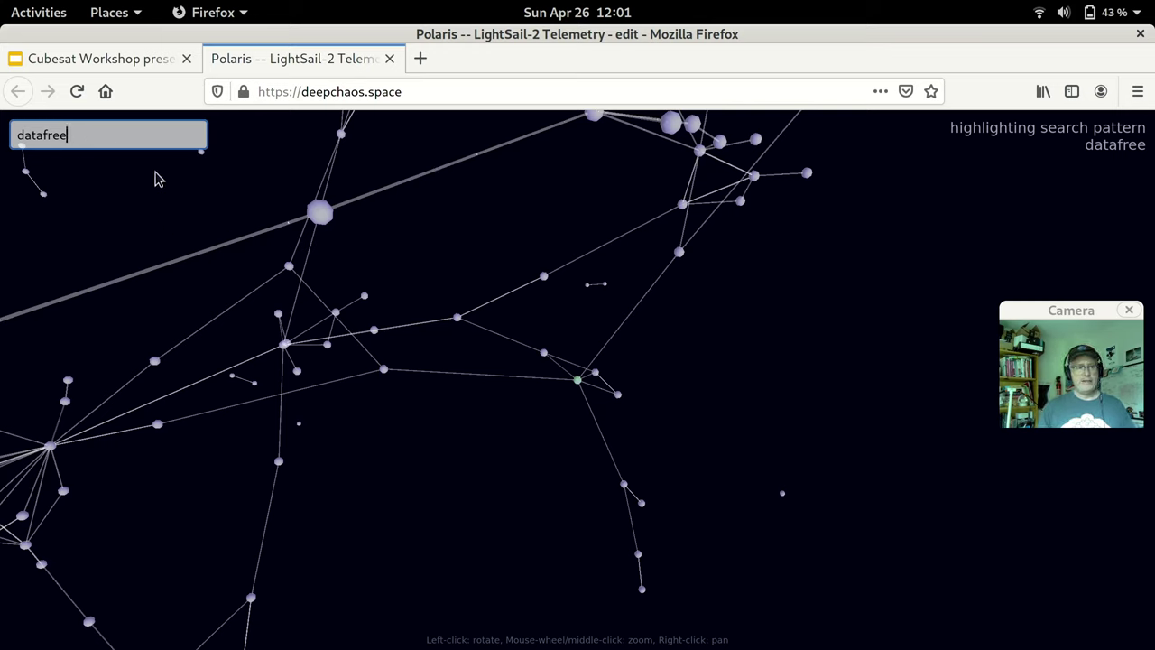
double_click(126, 133)
type("mag")
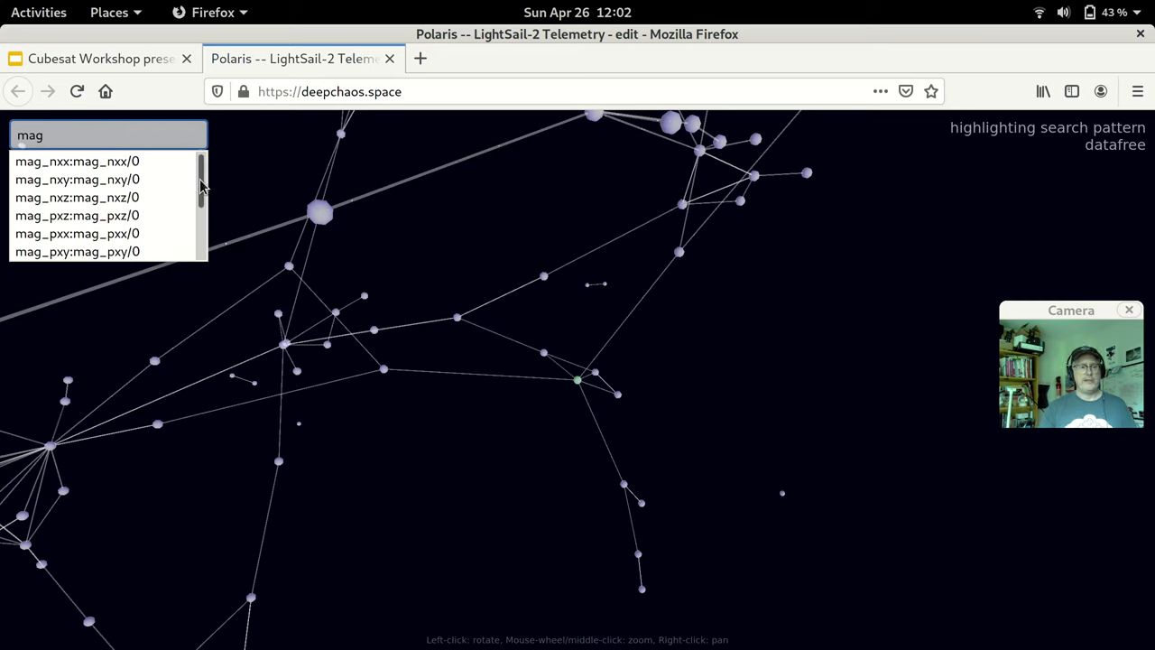
mouse_move(201, 185)
left_mouse_down()
mouse_move(199, 237)
mouse_move(194, 172)
left_mouse_up()
left_click(88, 133)
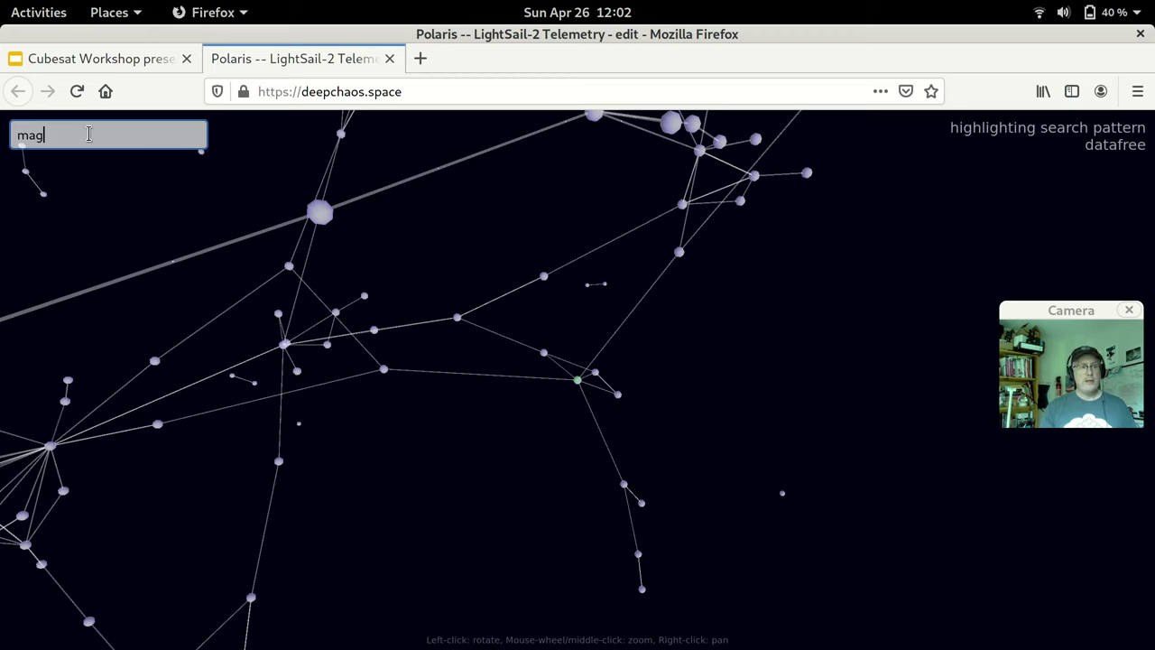
key("Return")
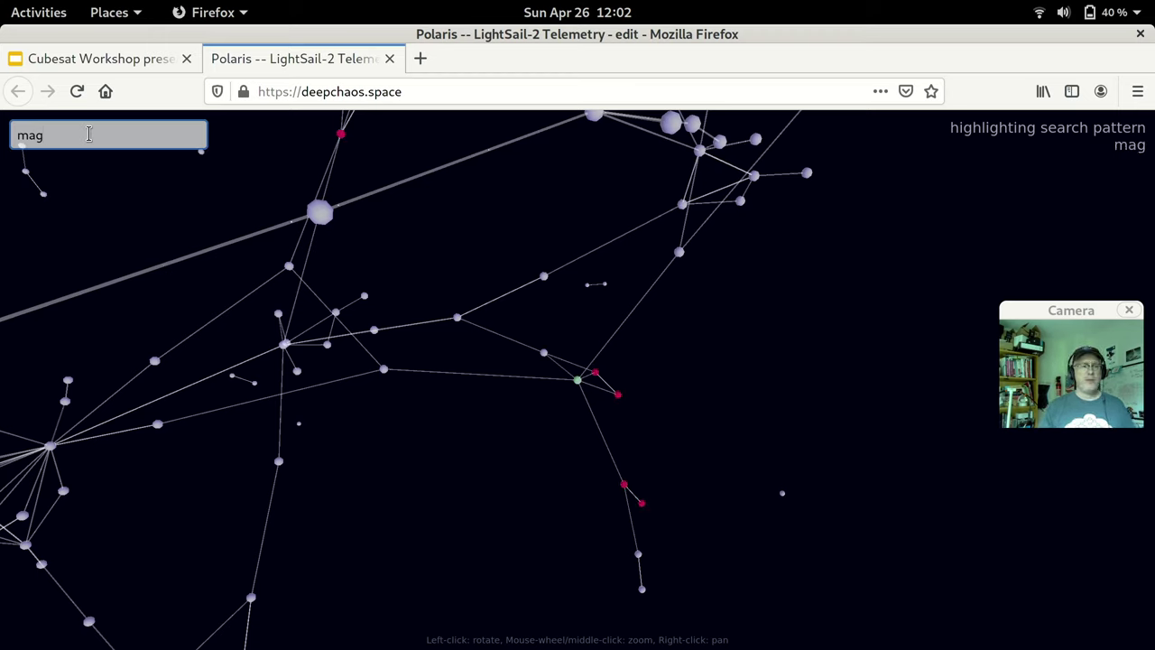
- Search 'cam' to highlight cam nodes in cyan, then zoom out and rotate the network
double_click(88, 134)
type("cam")
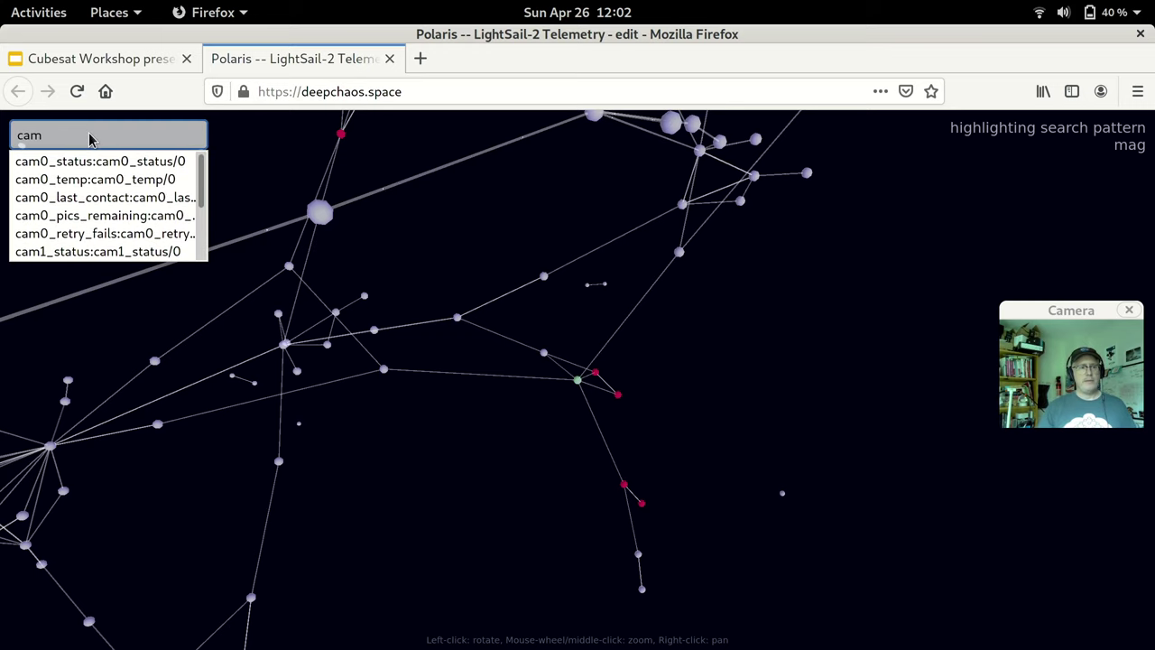
key("Return")
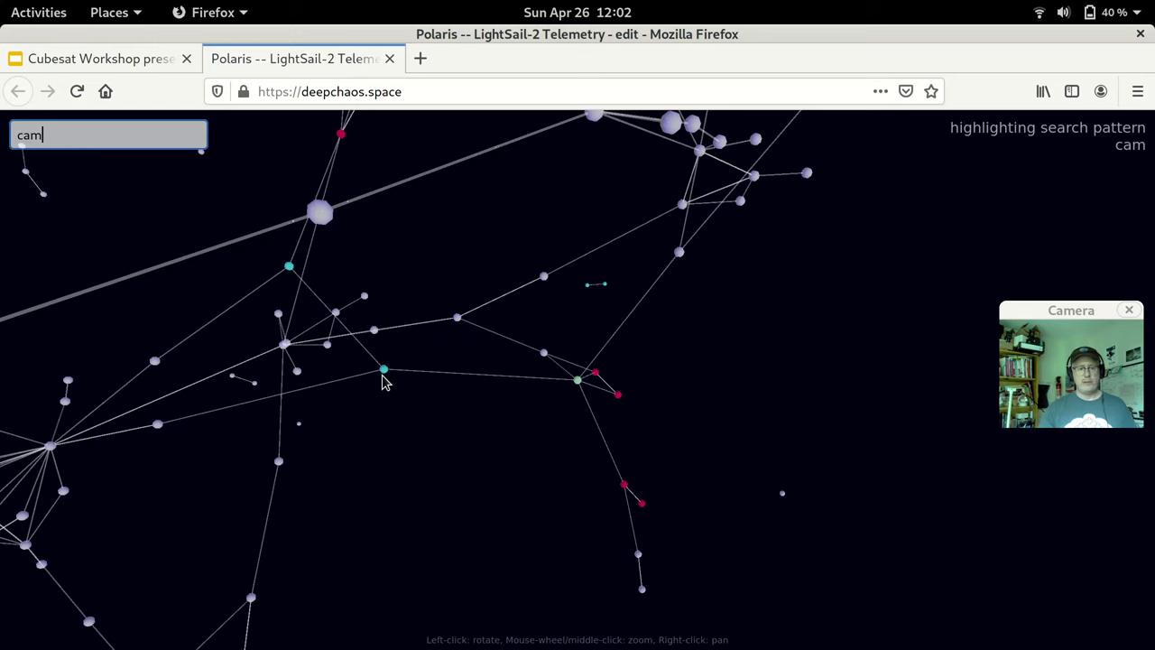
scroll(462, 390, "down", 5)
scroll(446, 397, "down", 3)
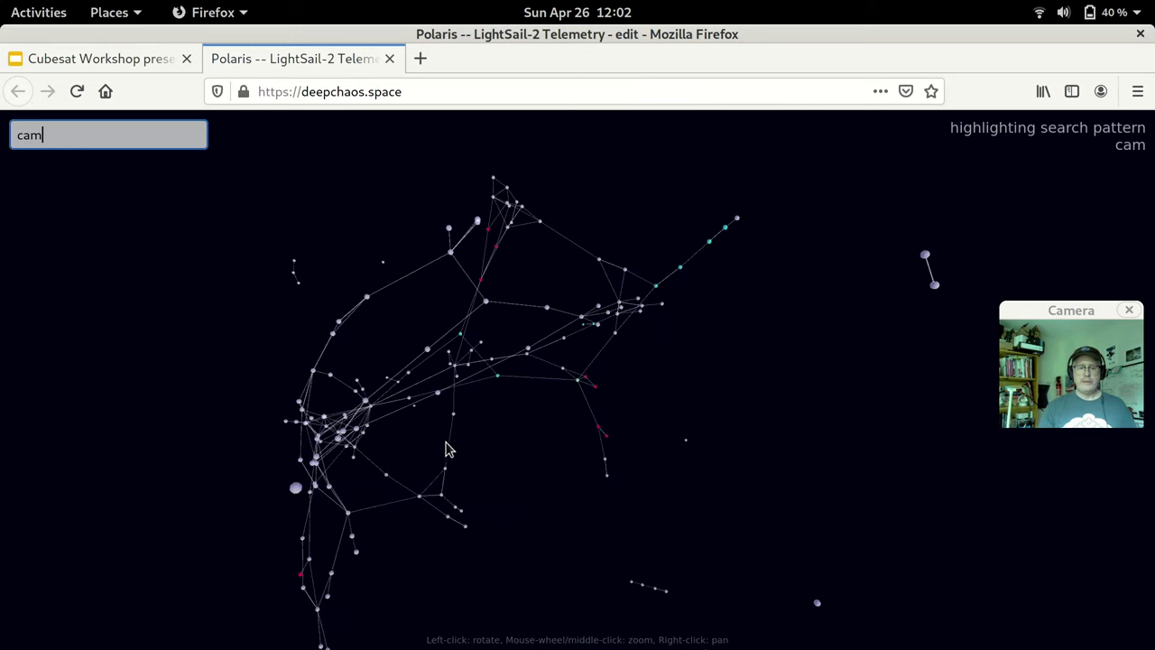
mouse_move(375, 384)
left_mouse_down()
mouse_move(194, 314)
mouse_move(320, 540)
mouse_move(439, 330)
left_mouse_up()
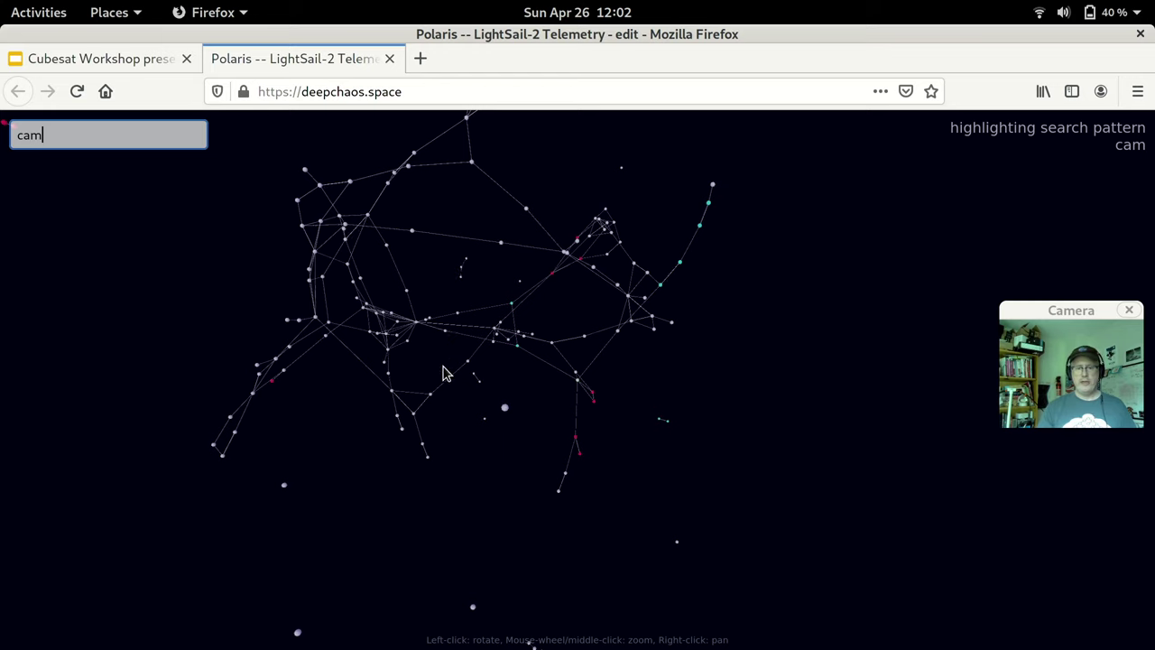
left_click_drag(440, 374, 449, 389)
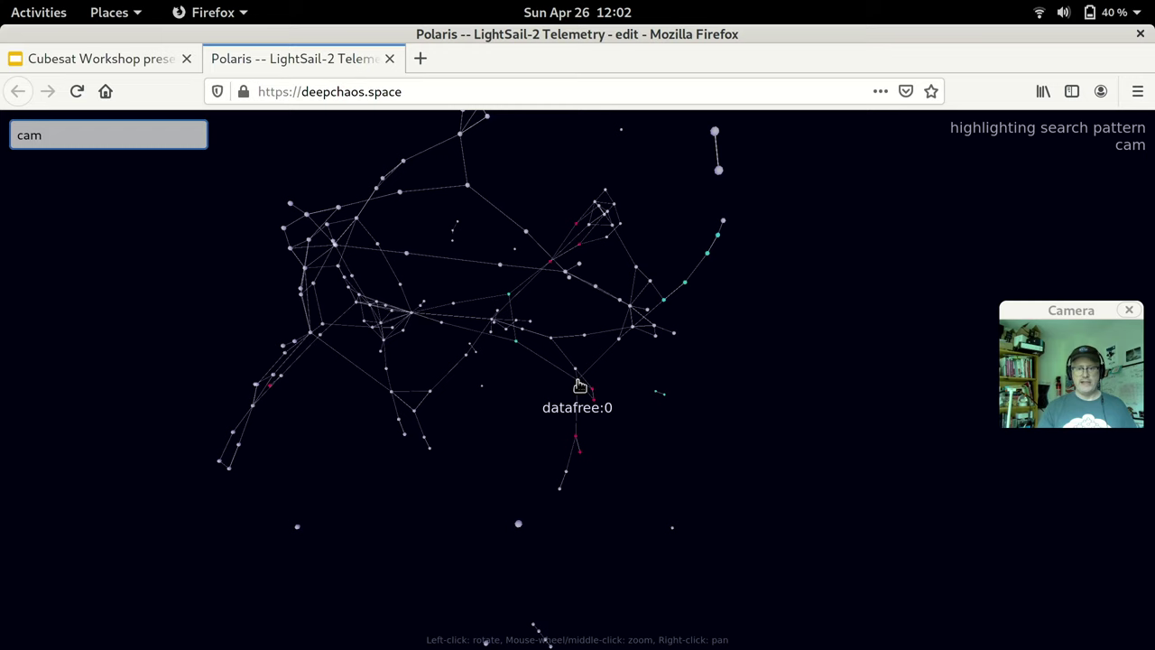
- Highlight the temp nodes in magenta, then the bat nodes in yellow
double_click(142, 145)
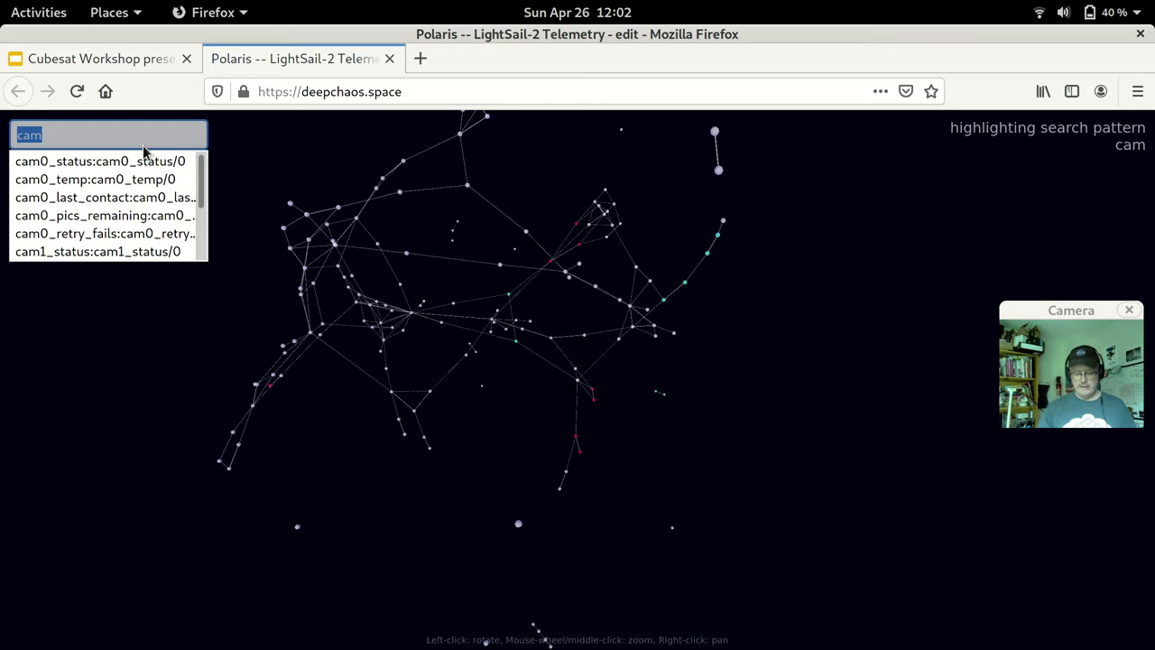
type("temp")
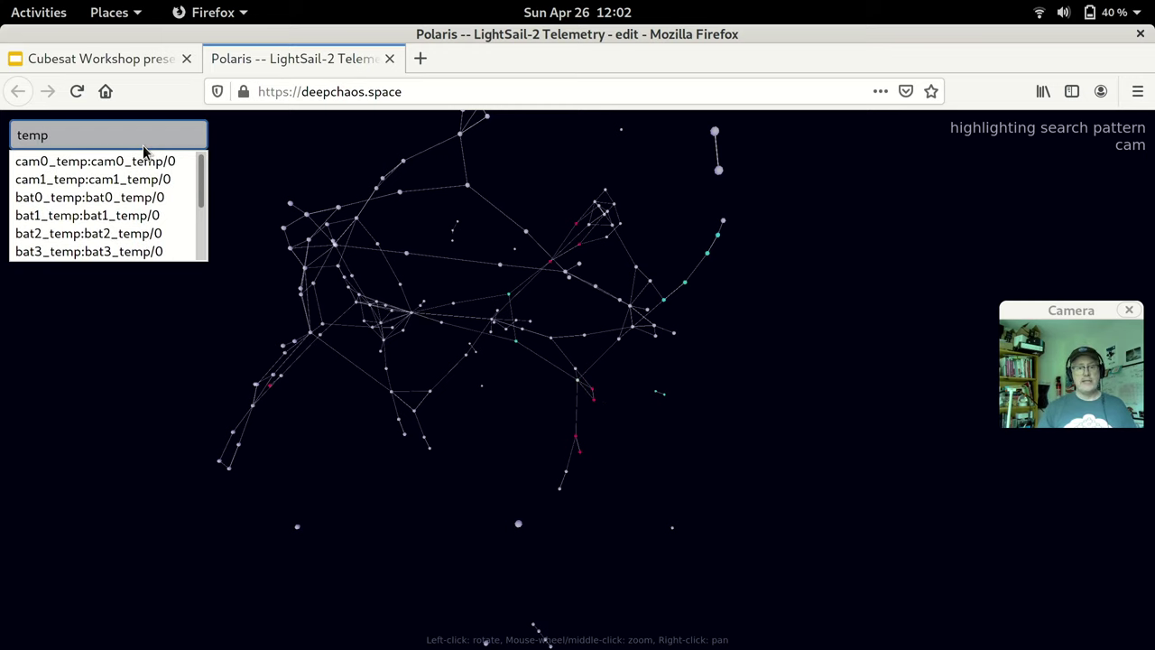
key("Return")
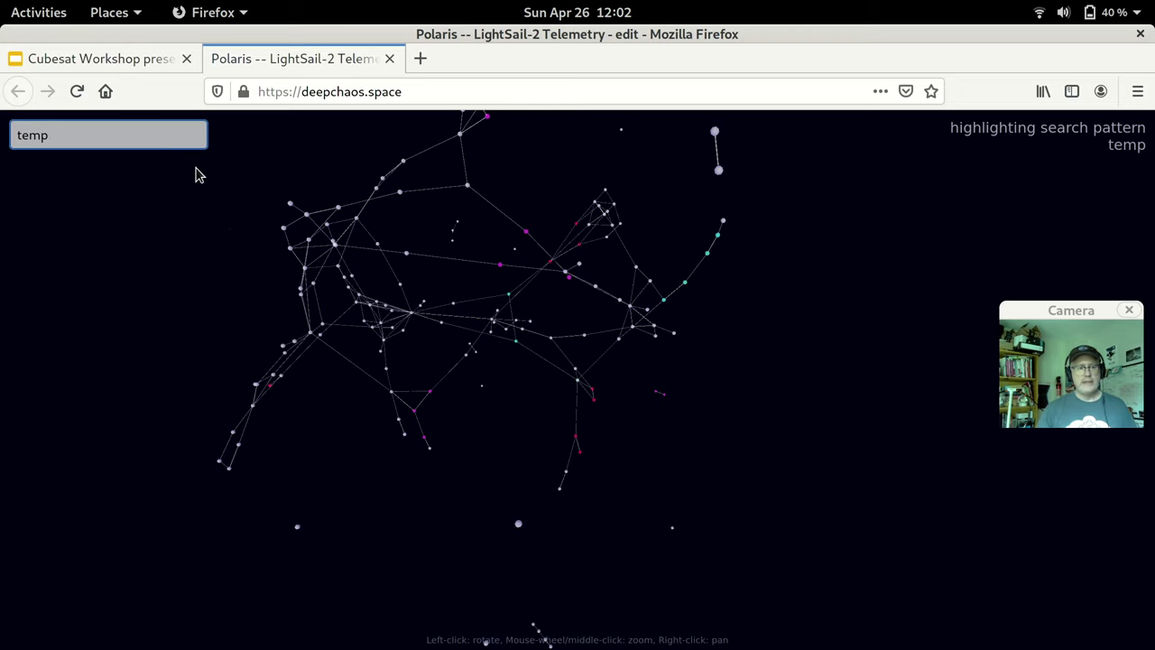
double_click(65, 134)
type("bat")
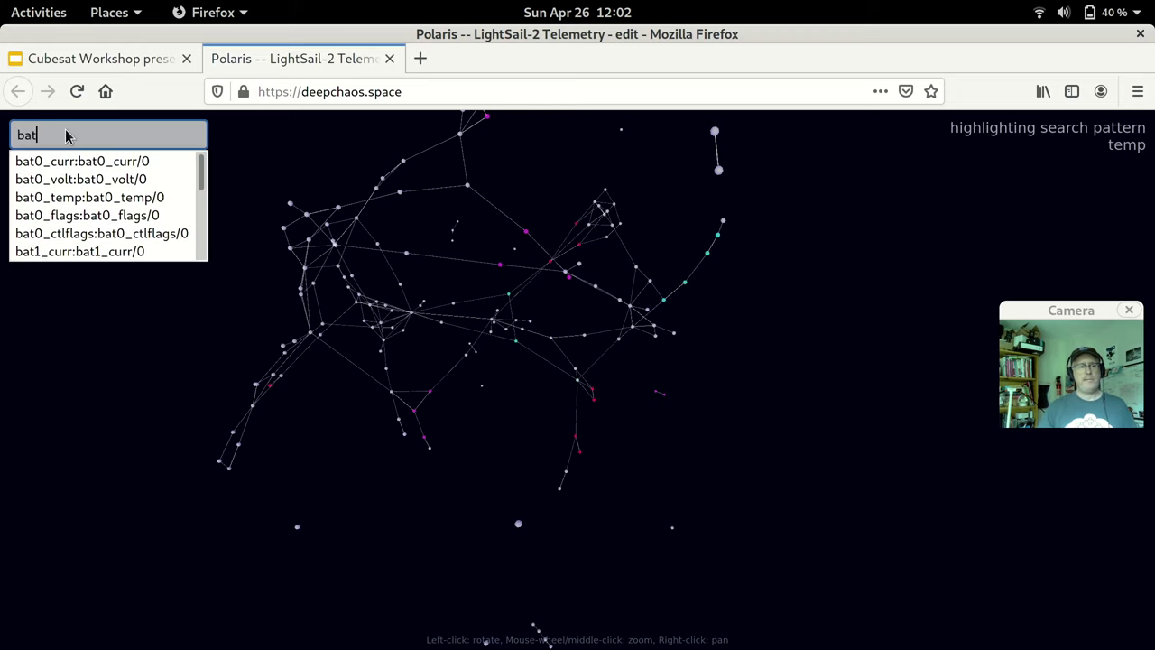
key("Return")
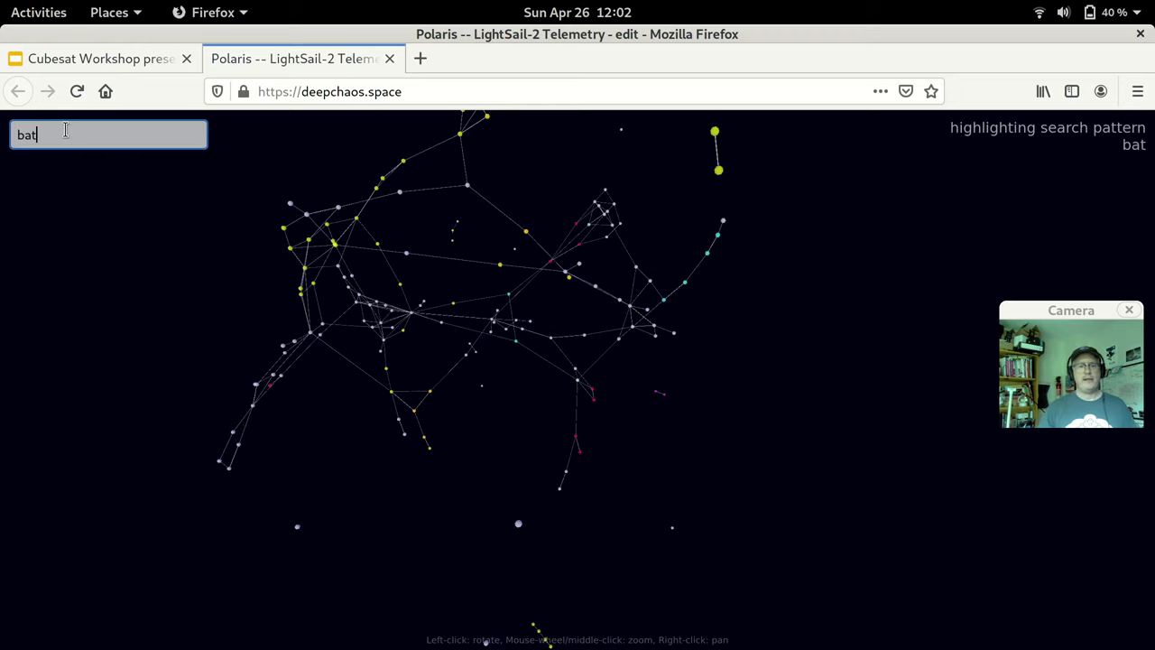
- Rotate and zoom the network to show the yellow bat nodes
double_click(79, 134)
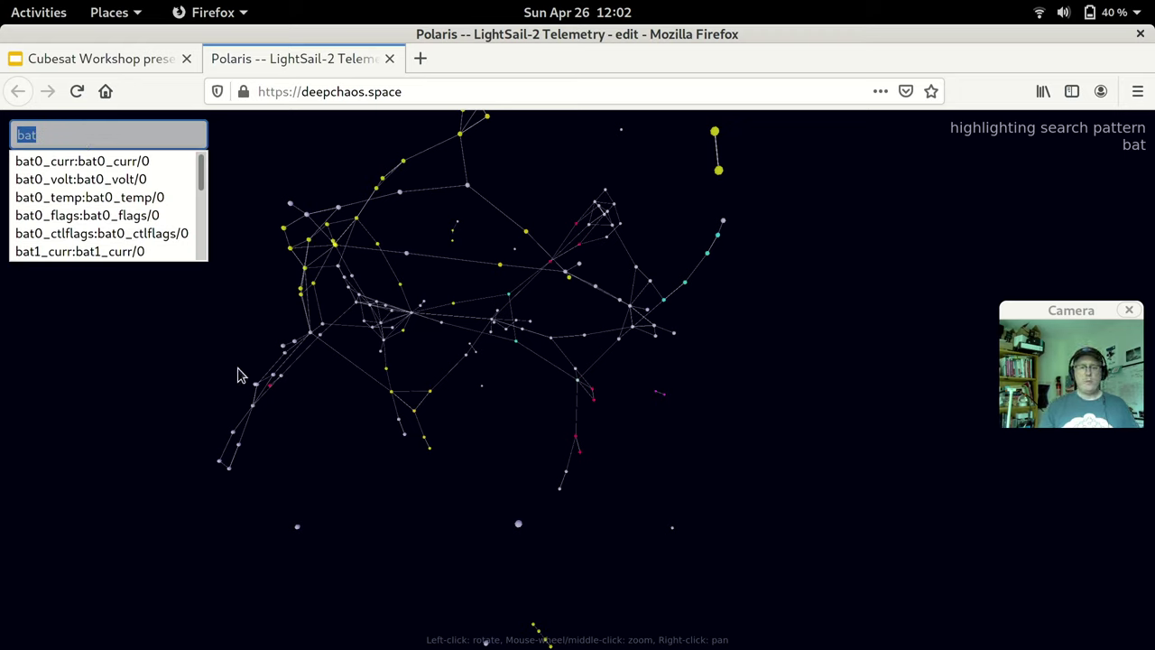
mouse_move(329, 417)
left_mouse_down()
mouse_move(307, 617)
mouse_move(46, 568)
mouse_move(529, 580)
mouse_move(572, 528)
left_mouse_up()
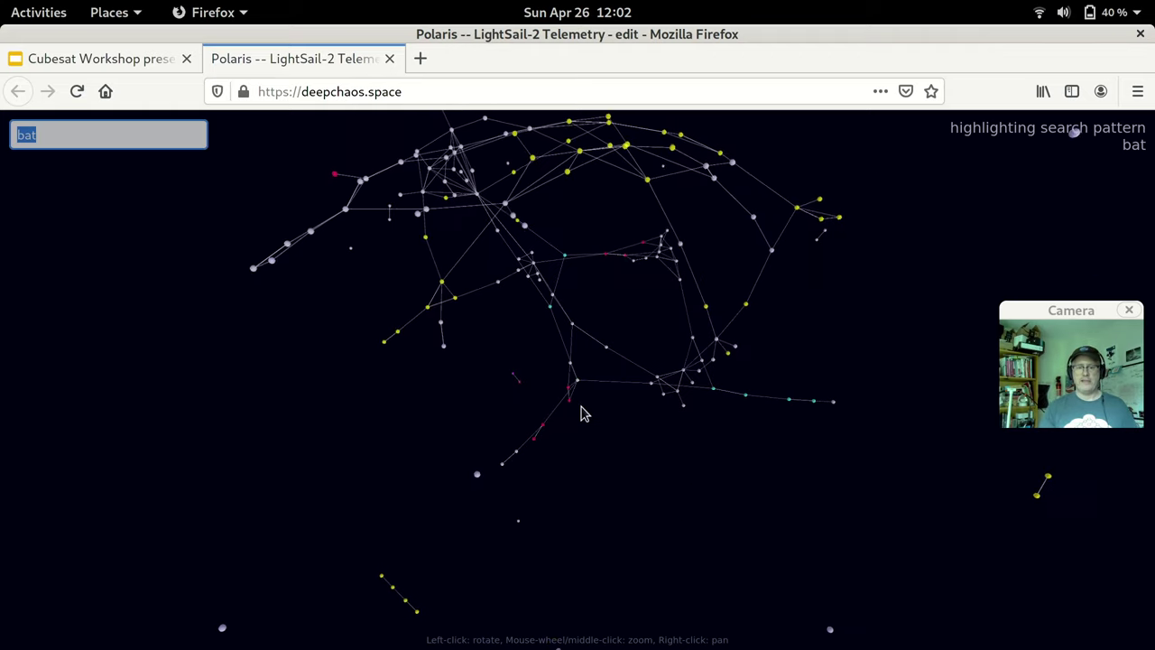
scroll(575, 412, "down", 3)
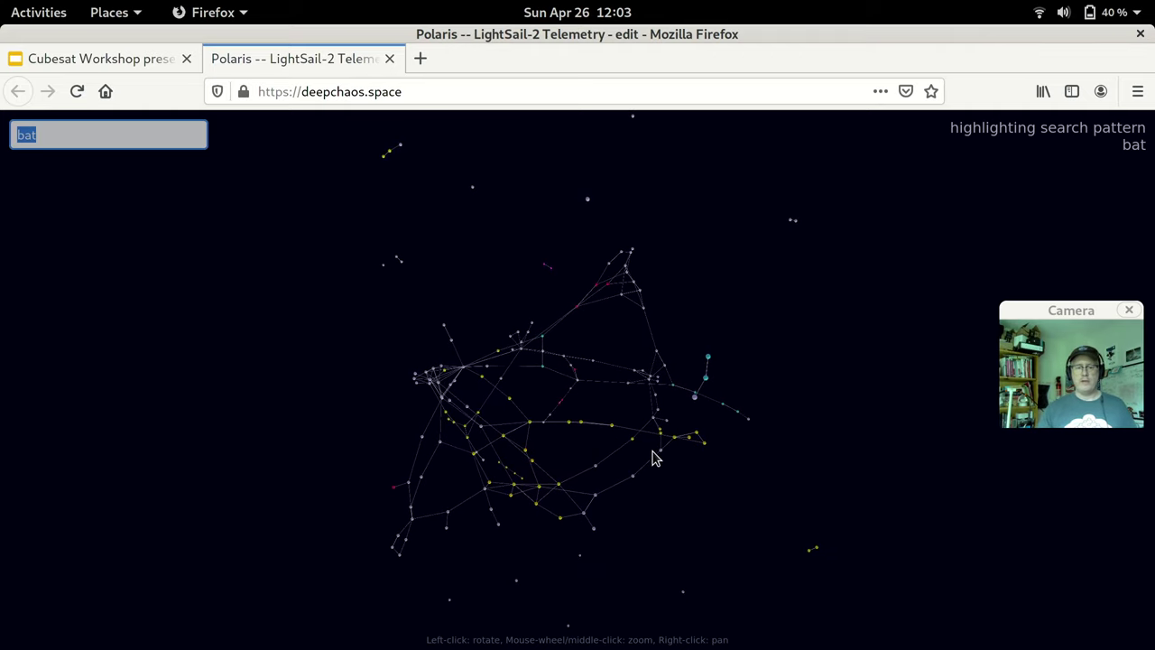
left_click_drag(623, 458, 469, 384)
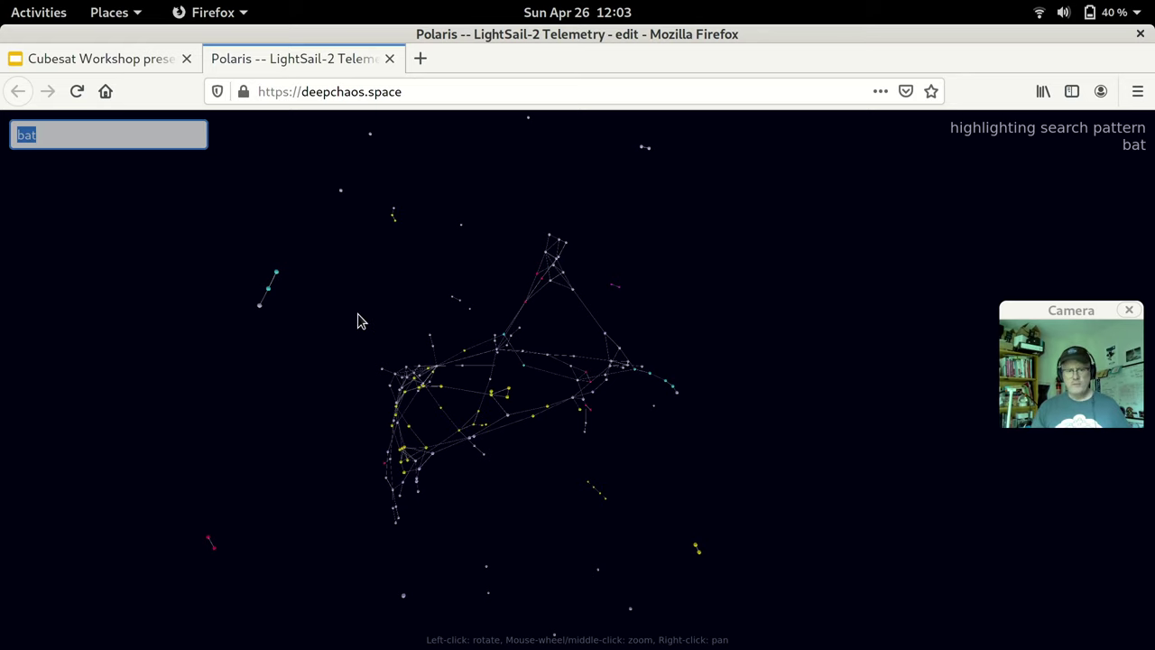
left_click_drag(325, 328, 542, 299)
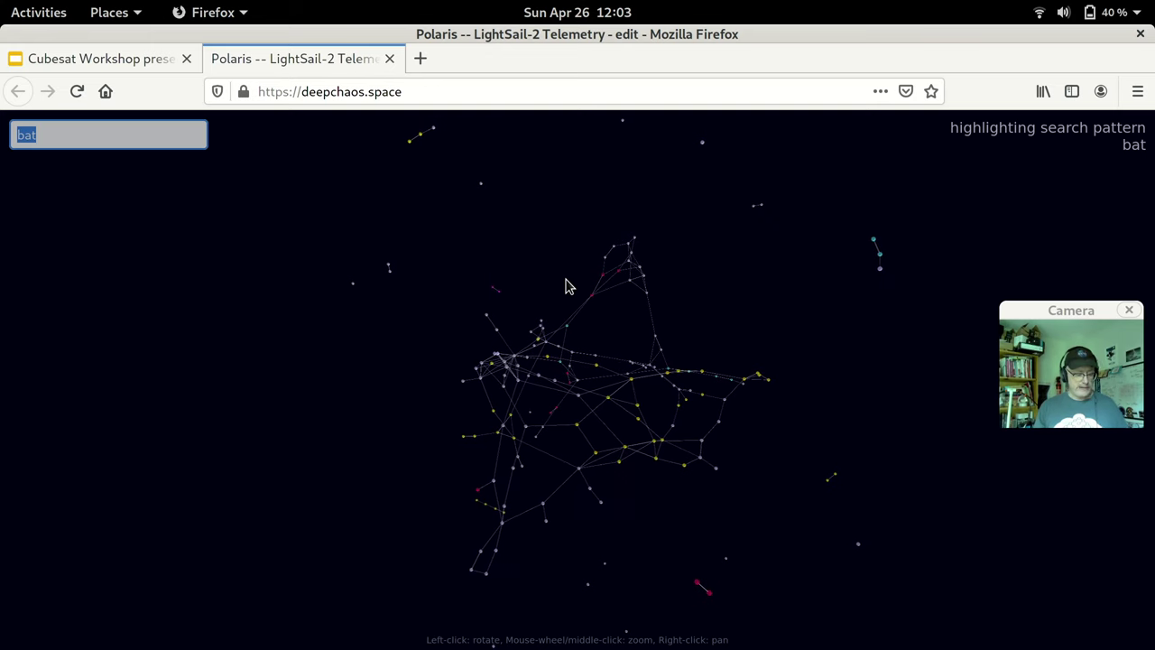
- Switch back to the Google Slides presentation and advance to the Next steps slide
key("alt+Tab")
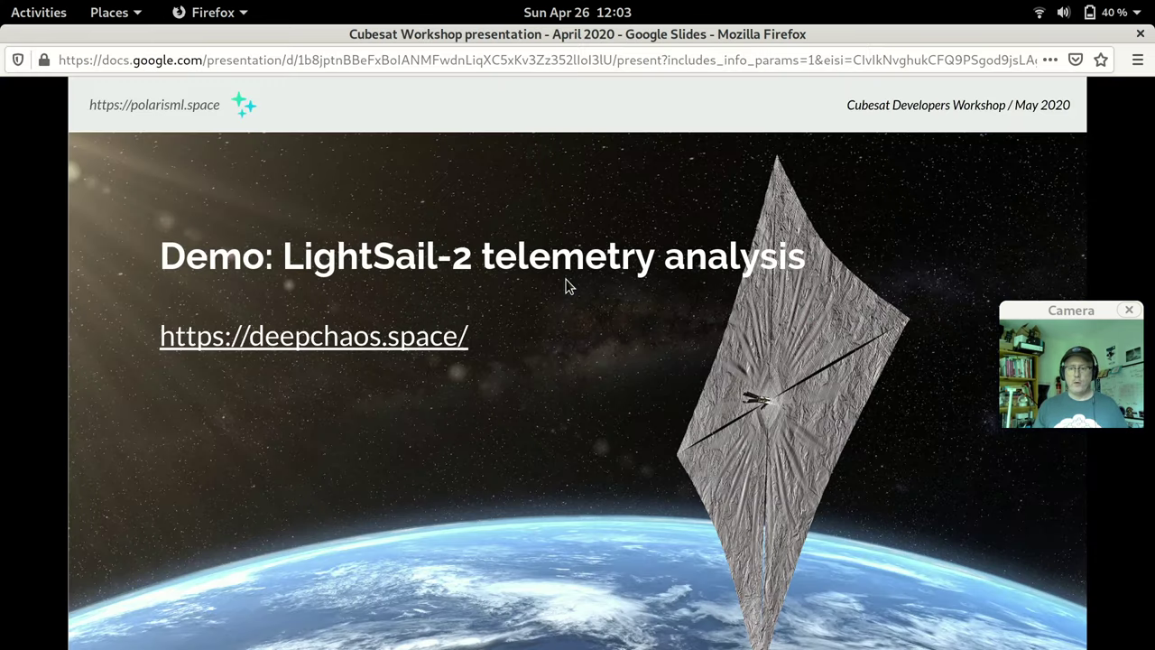
key("Right")
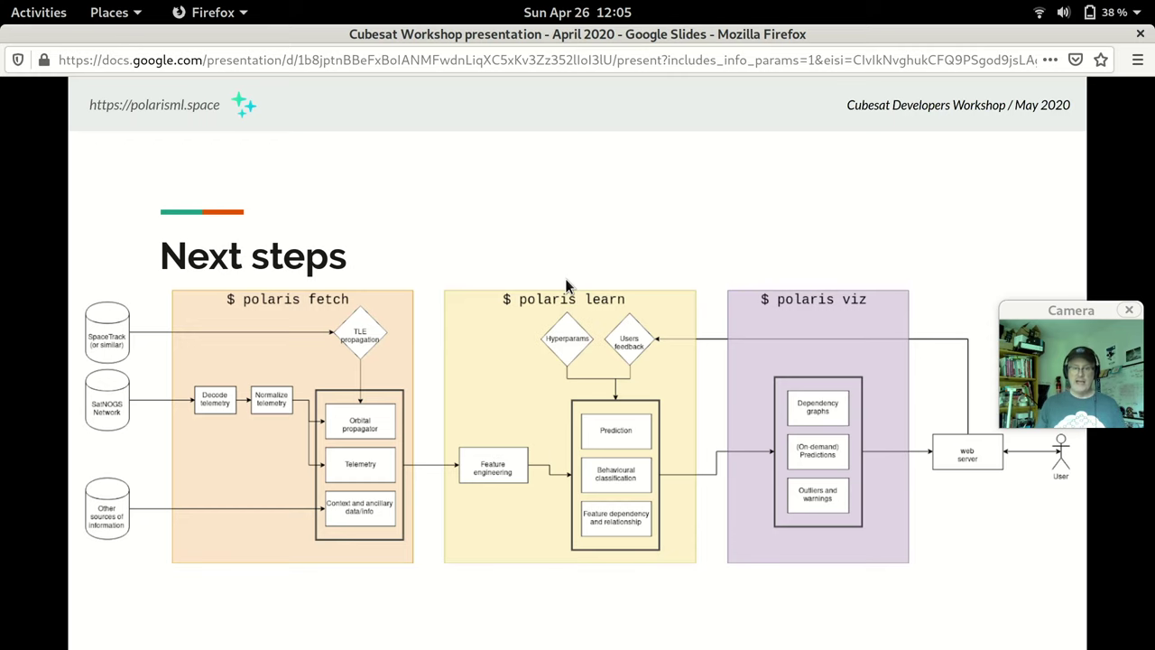
- Advance the presentation to the Conclusions slide
key("Right")
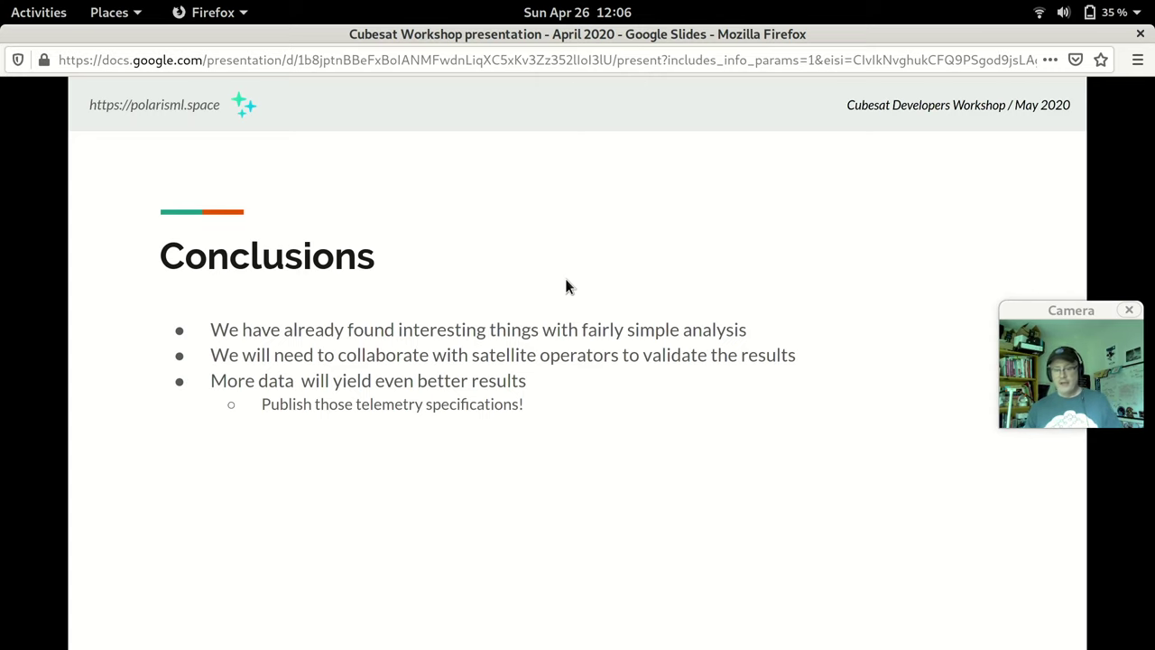
- Advance to the final 'Want to contribute?' slide ending with 'Thanks for watching!'
key("Right")
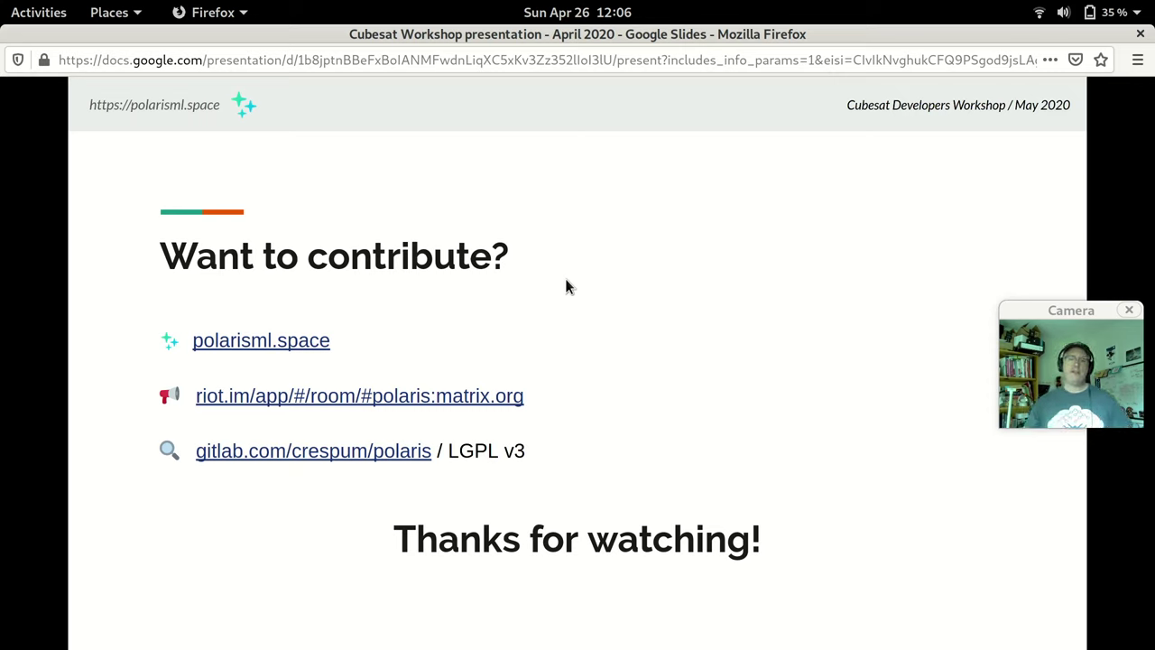